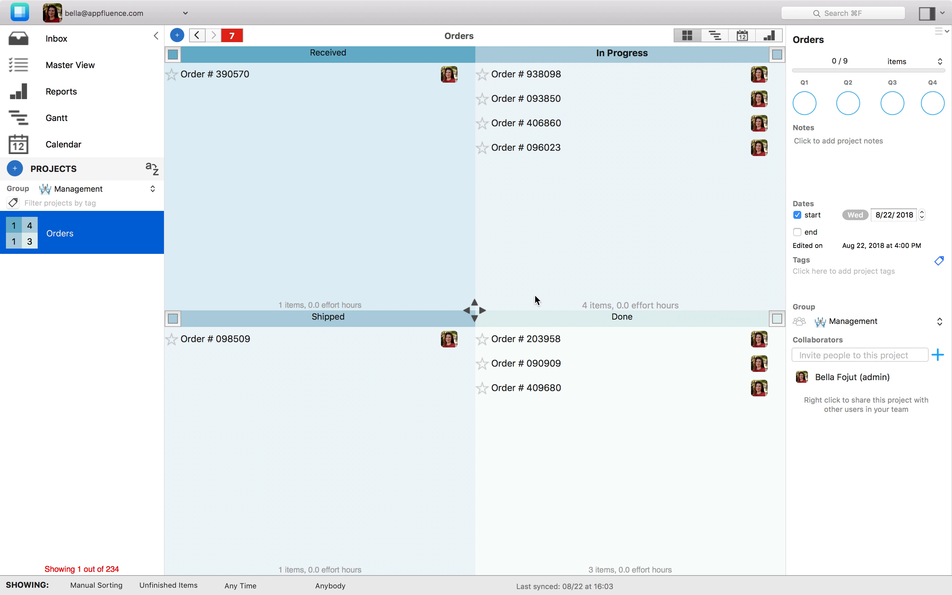
Browse Orders # 938098, 093850 and 406860, then show Order # 096023's details and history.
click(527, 156)
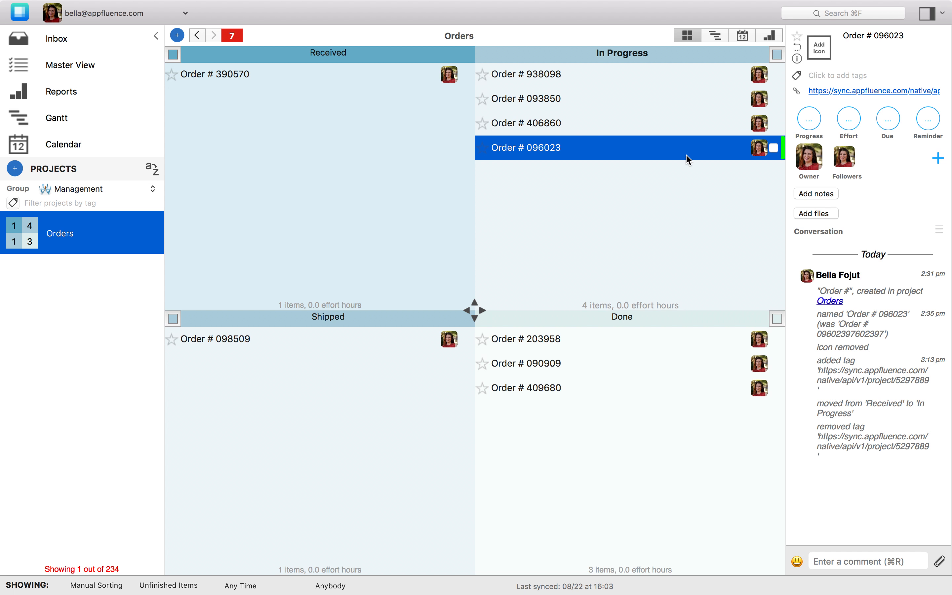
click(623, 216)
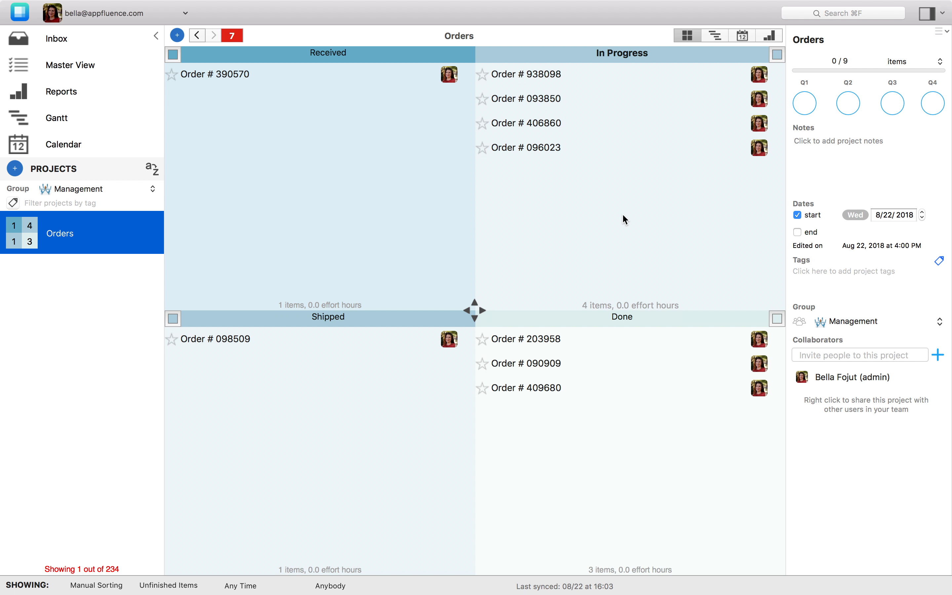
click(570, 75)
click(559, 101)
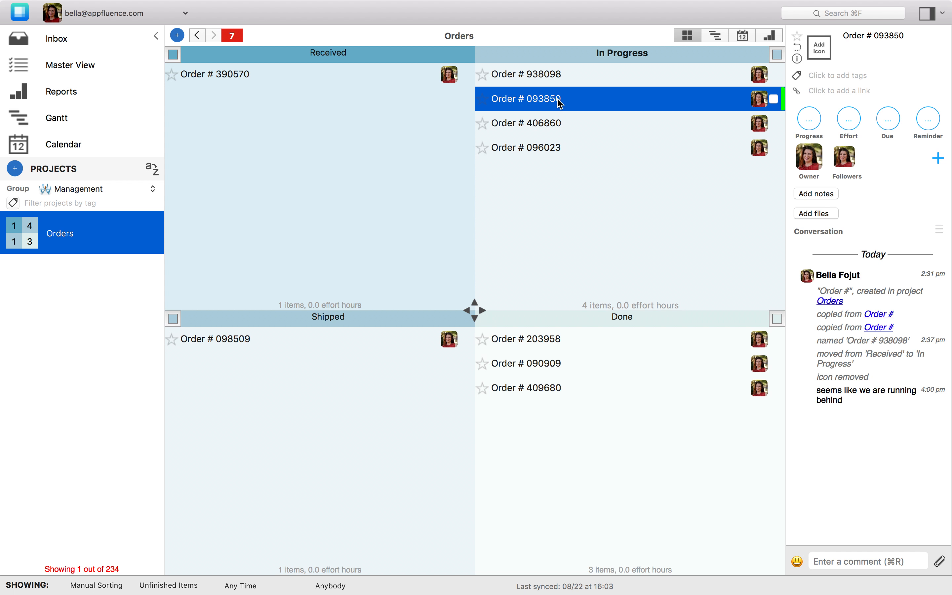
click(549, 122)
click(319, 167)
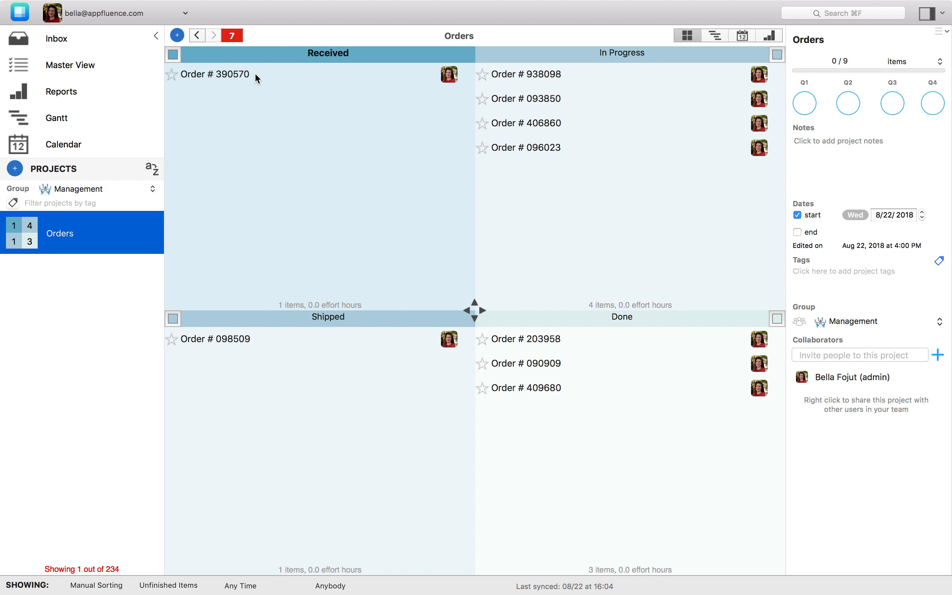
click(530, 149)
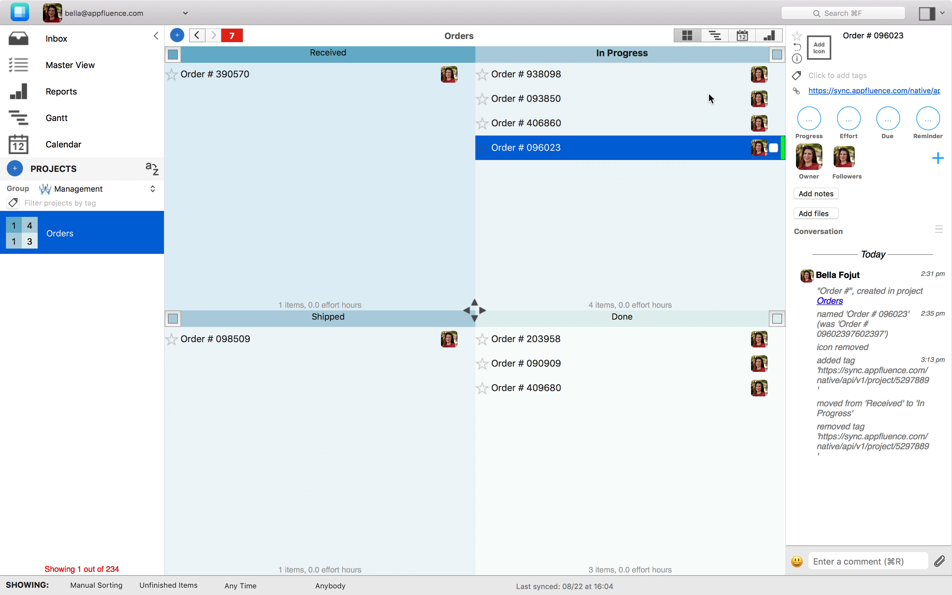
Open Order # 096023's linked project and mark its Engineering task complete.
right_click(580, 151)
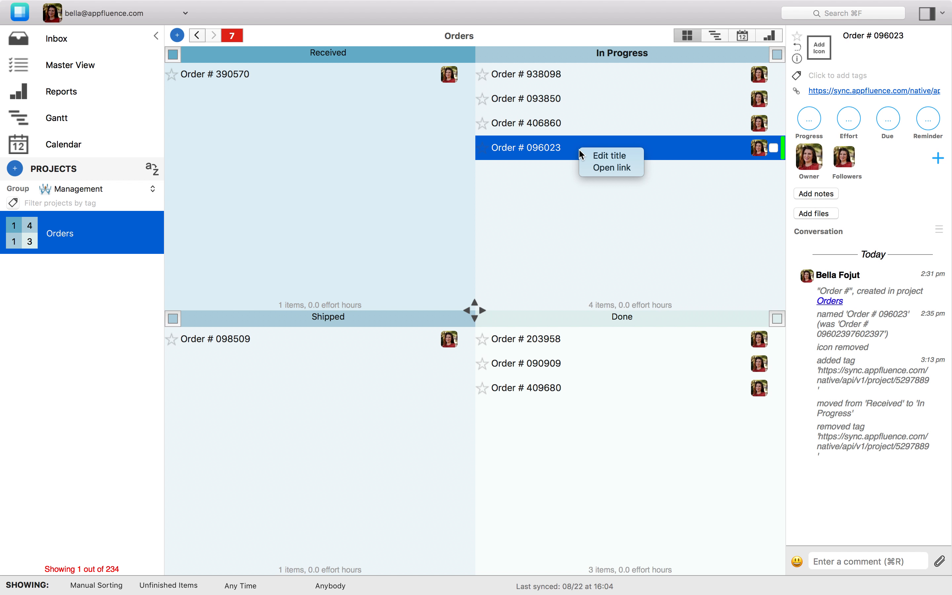
click(610, 169)
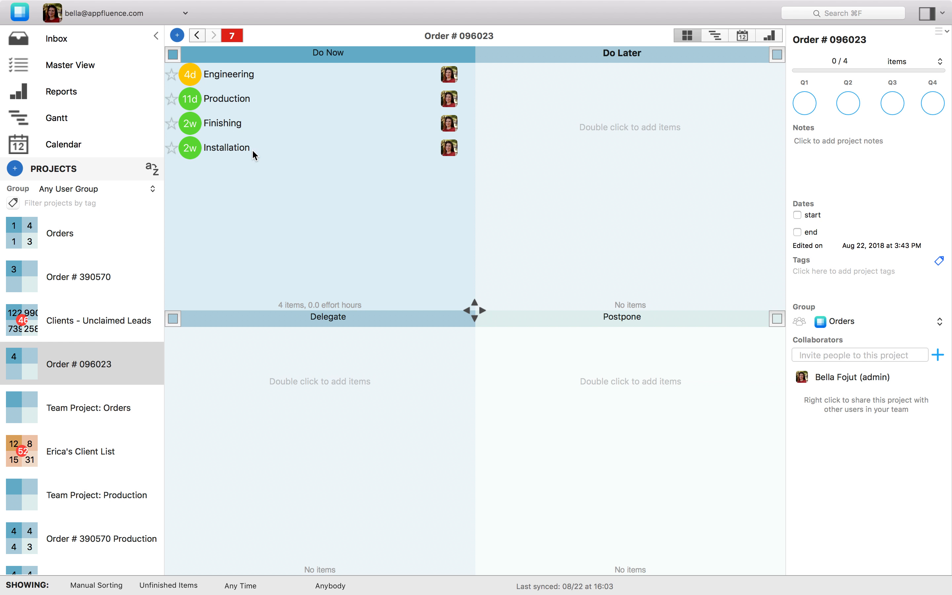
click(255, 80)
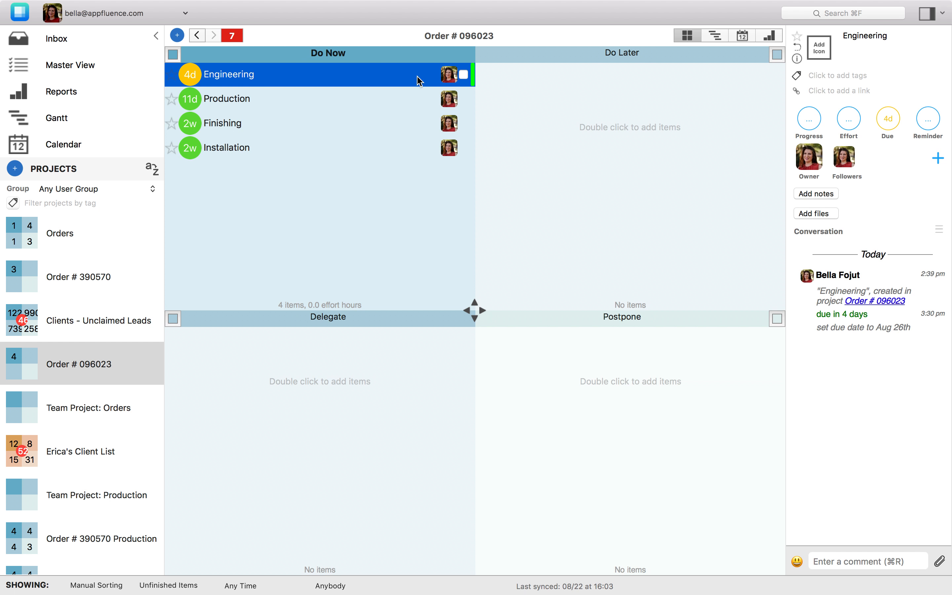
click(465, 77)
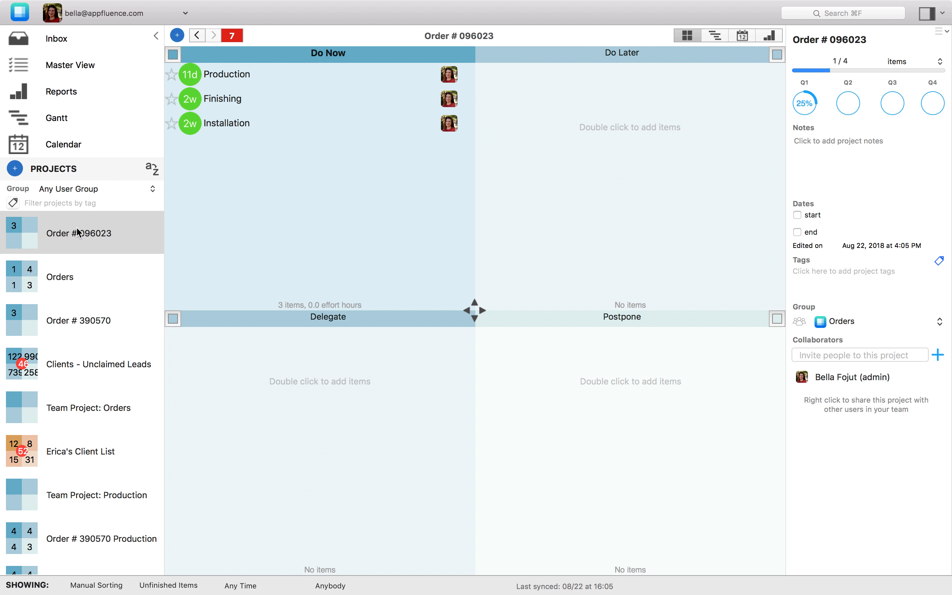
right_click(122, 236)
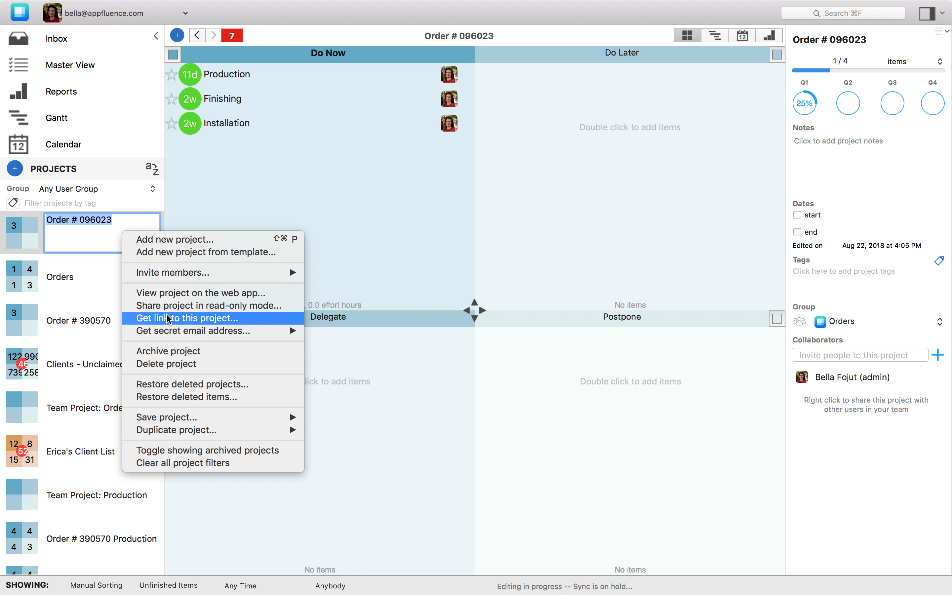
click(50, 281)
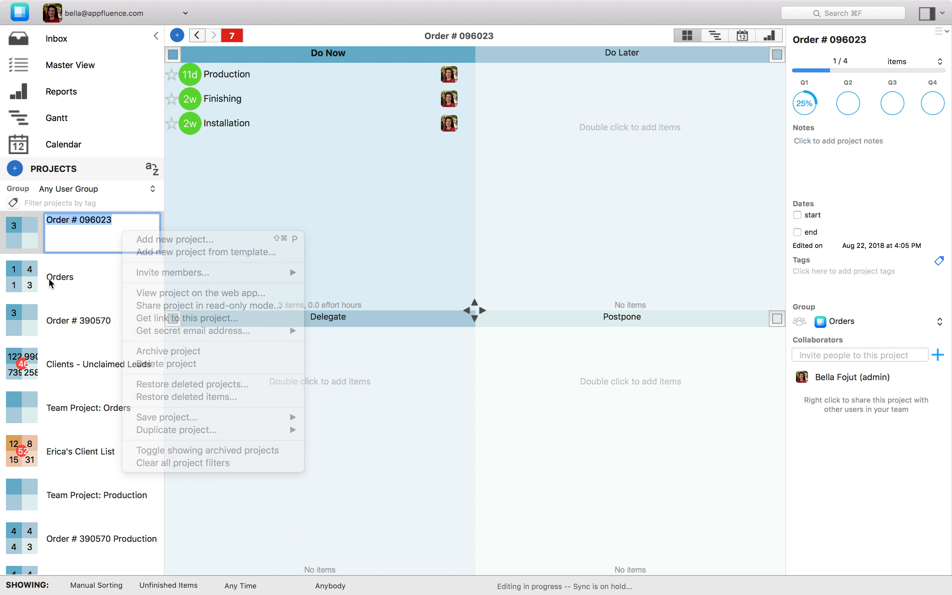
click(63, 280)
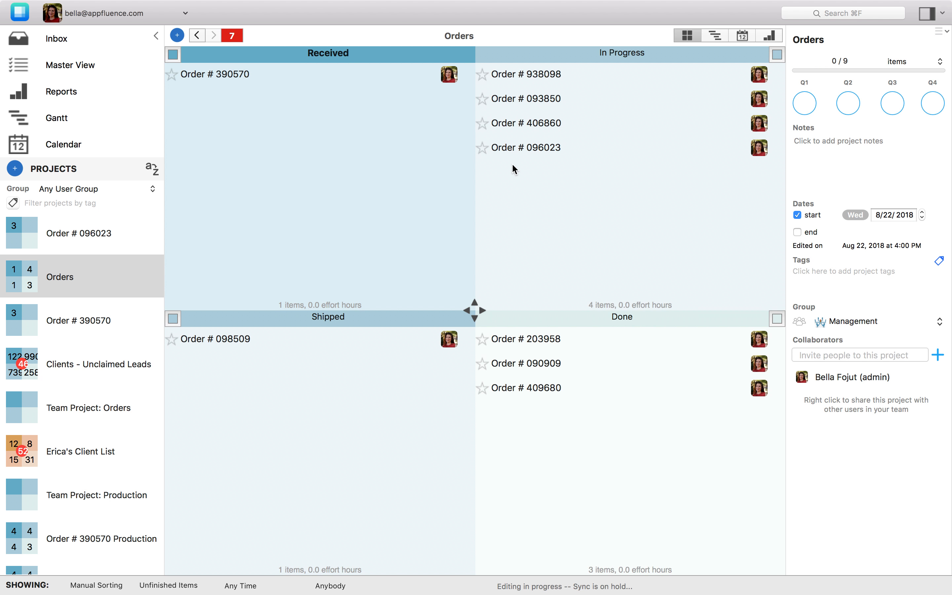
click(522, 153)
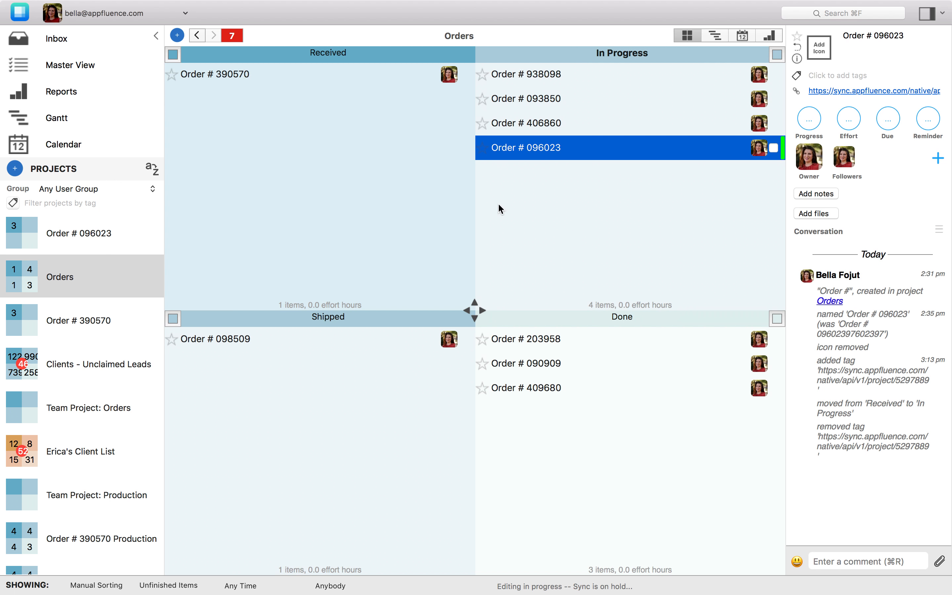
click(412, 198)
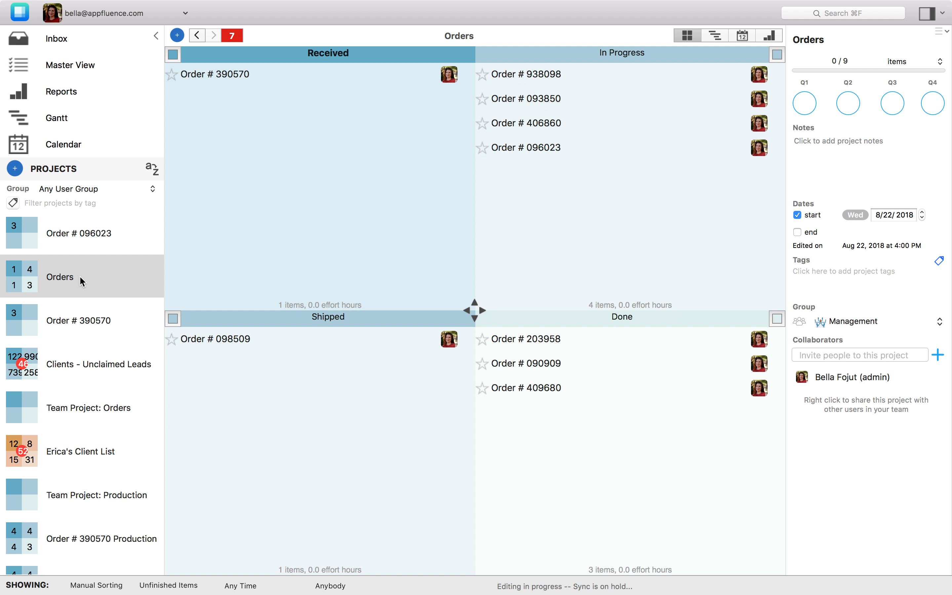
right_click(534, 149)
click(551, 160)
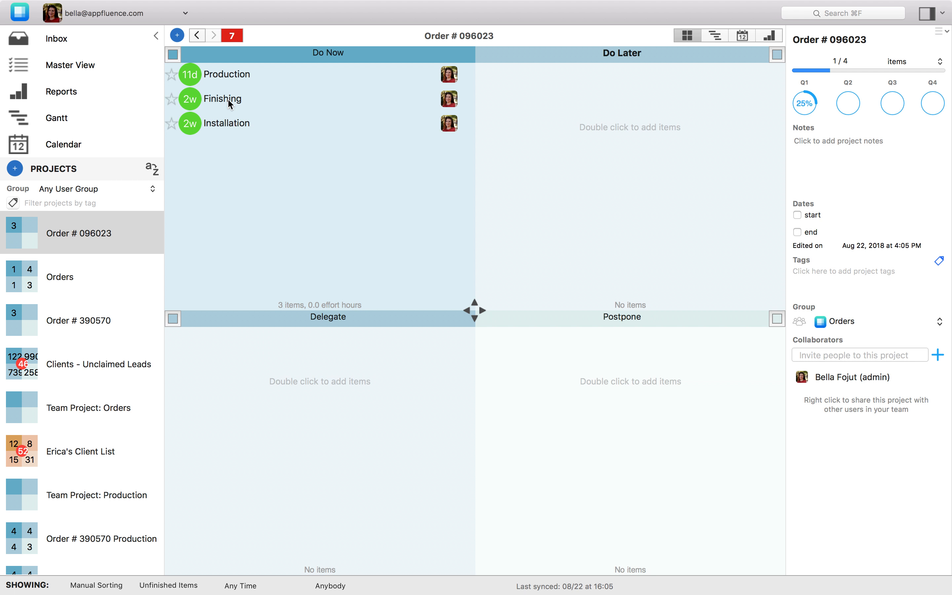
click(226, 73)
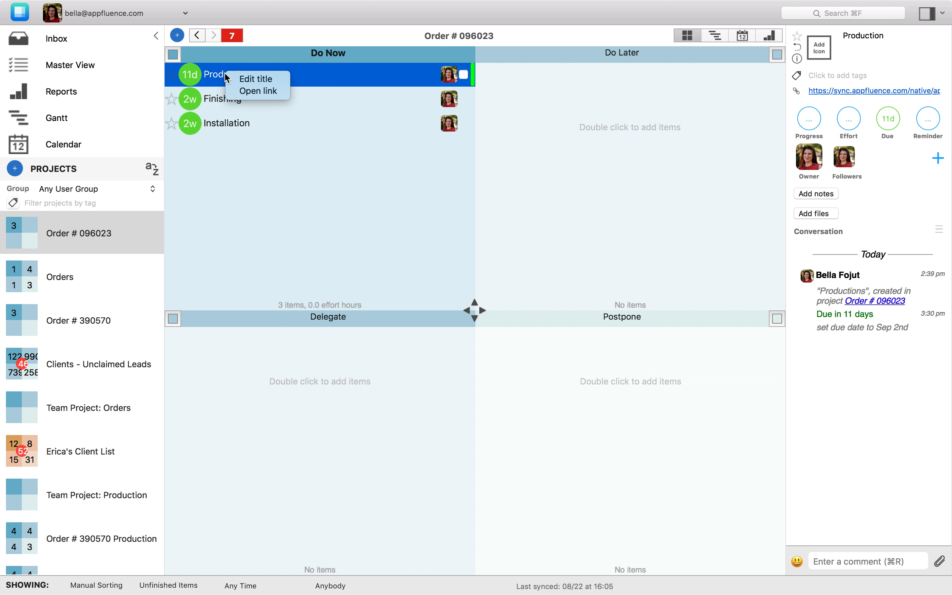
click(249, 91)
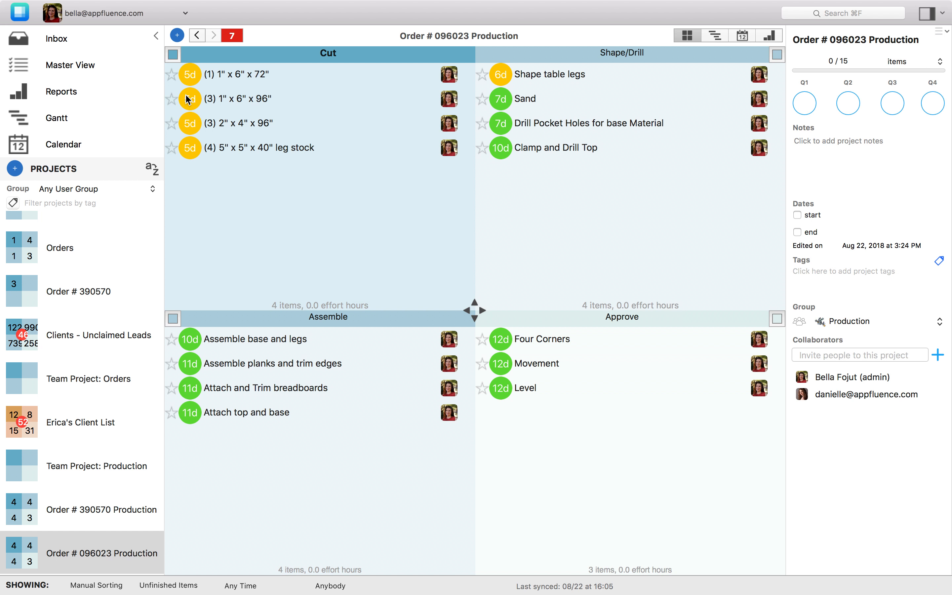
click(71, 248)
click(66, 293)
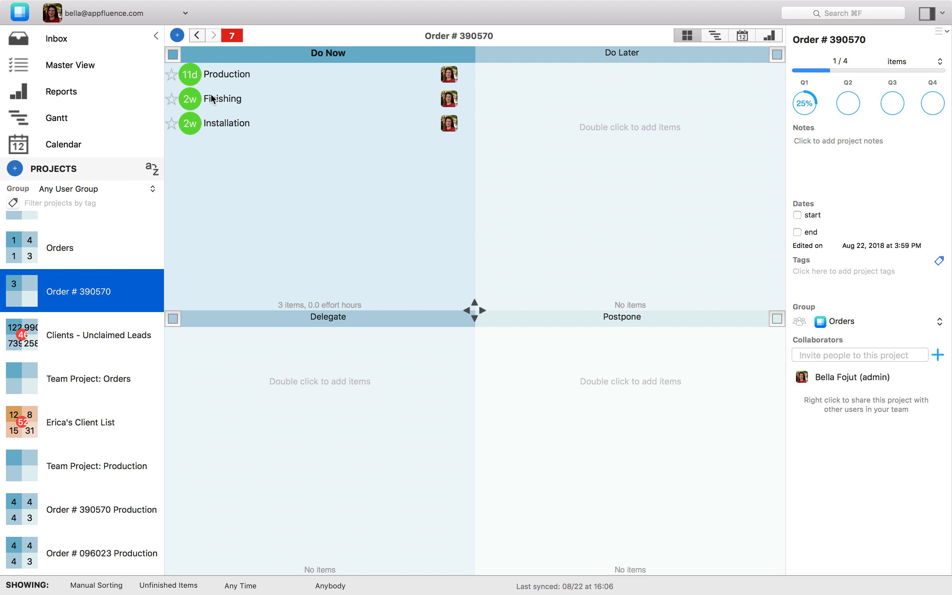
scroll(86, 266, up, 2)
click(101, 241)
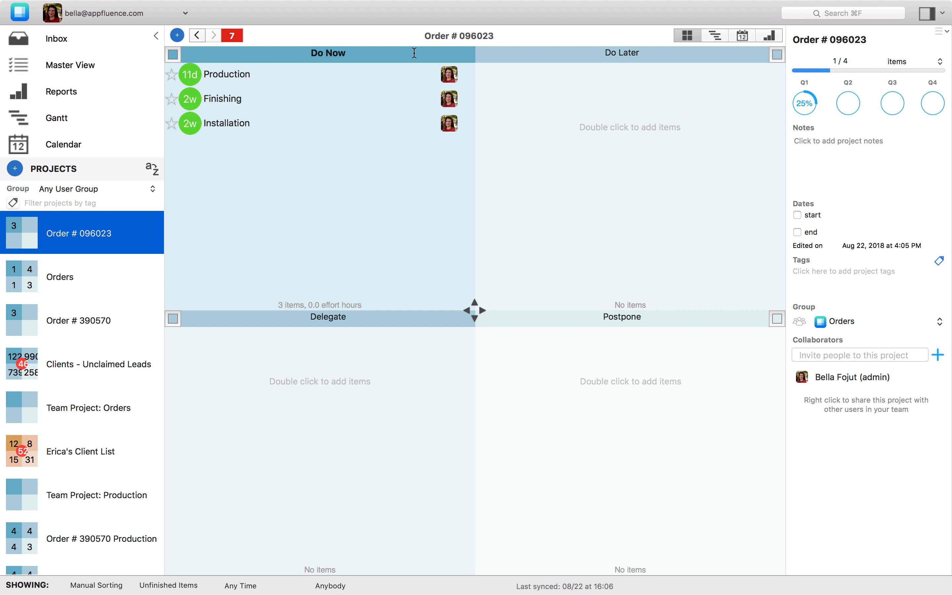
Show Order # 096023 in Gantt view with the order and Do Now expanded and details panel collapsed.
click(709, 35)
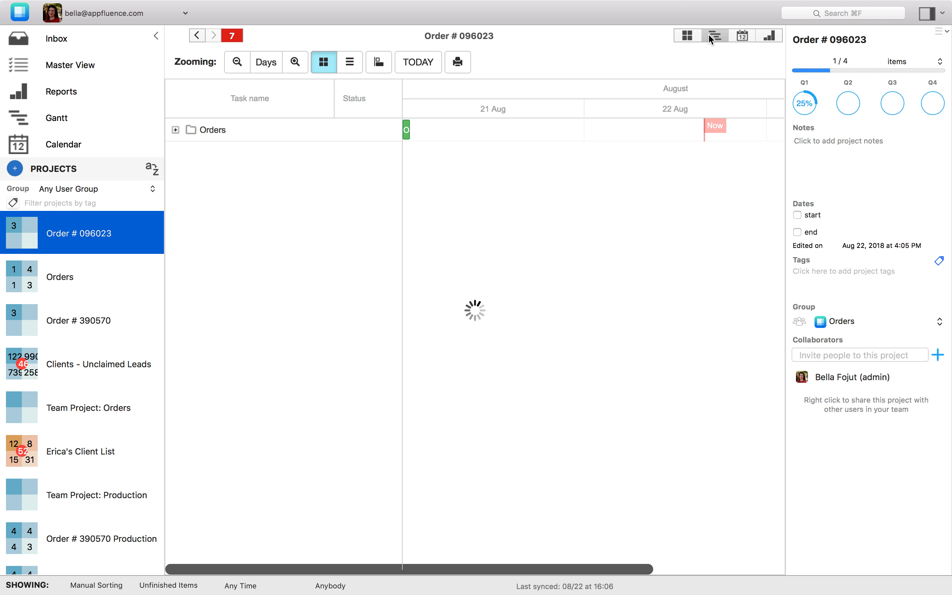
scroll(526, 134, right, 2)
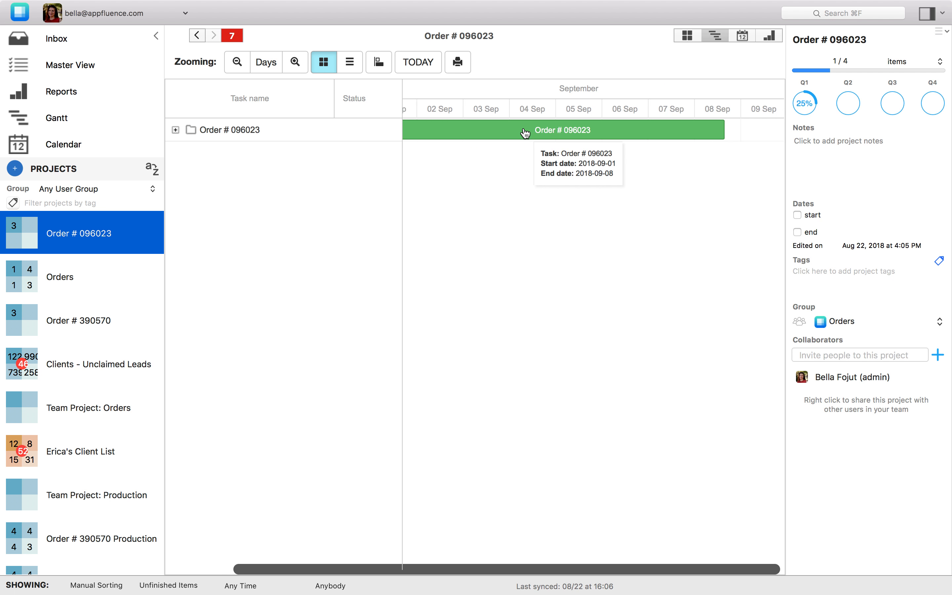
scroll(525, 134, left, 2)
click(176, 130)
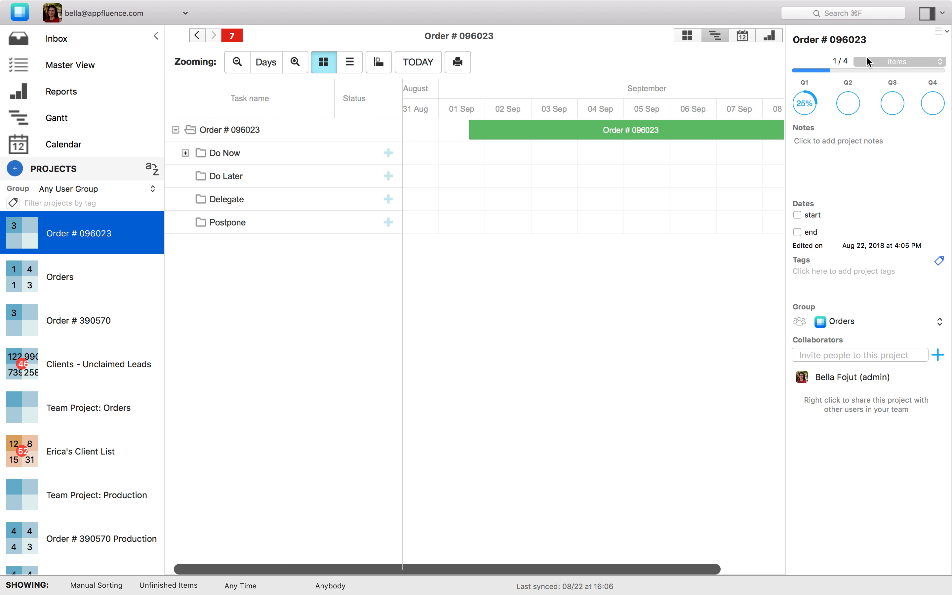
drag(784, 185, 940, 174)
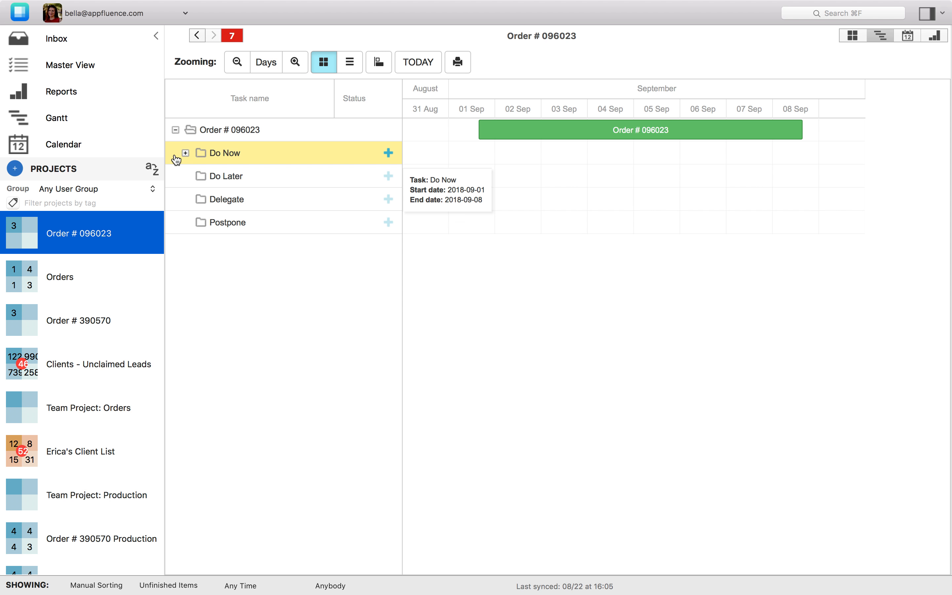
click(185, 153)
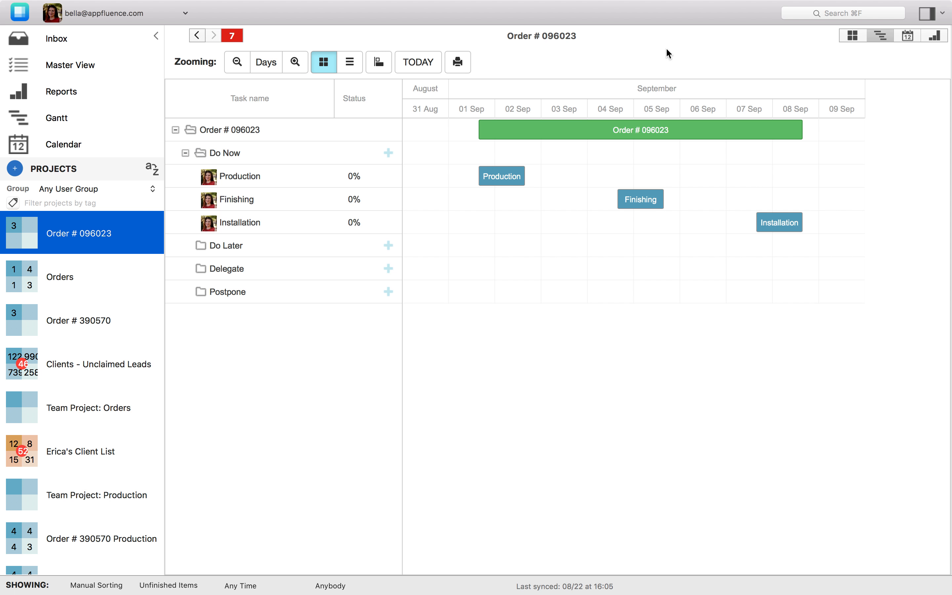
click(850, 36)
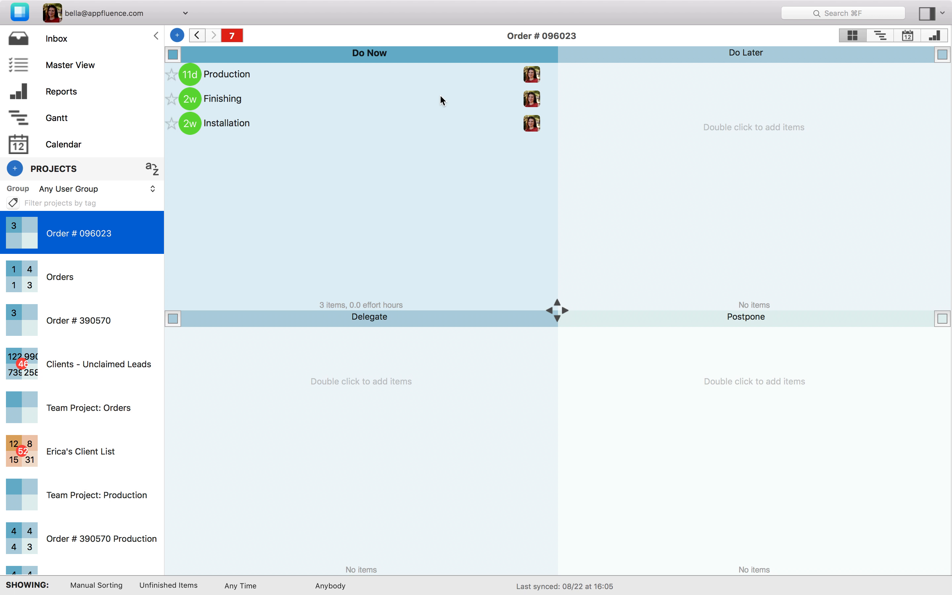
click(332, 85)
right_click(332, 85)
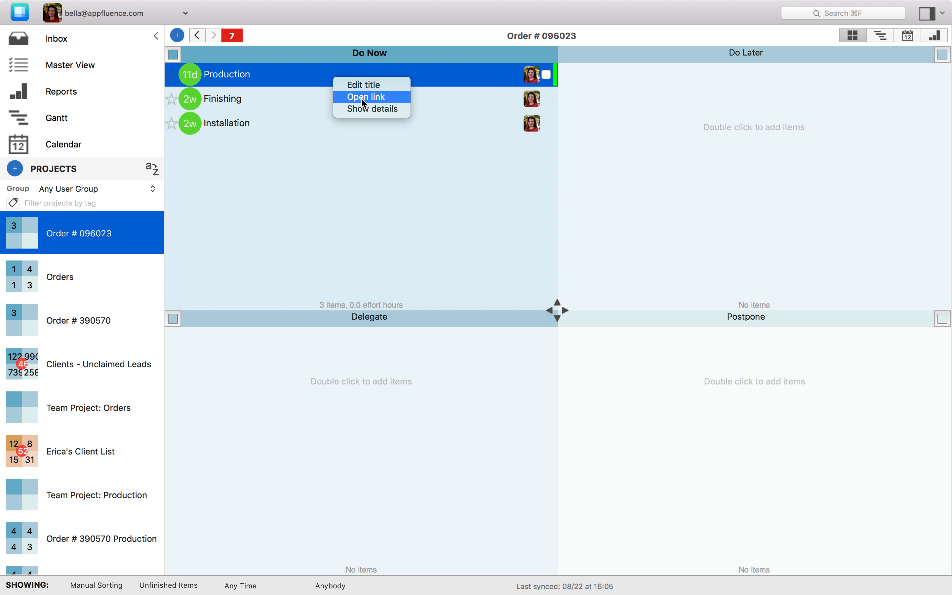
click(364, 99)
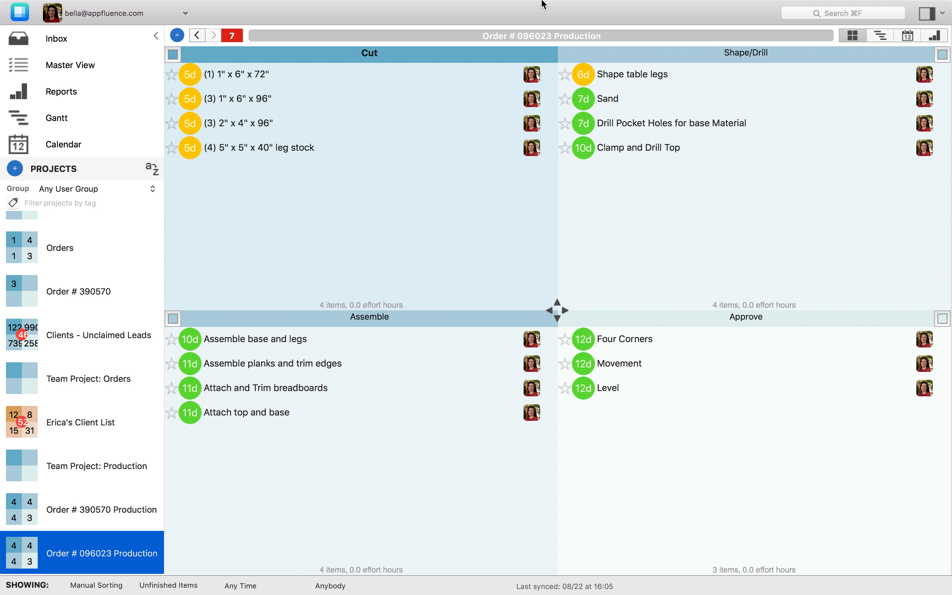
click(880, 39)
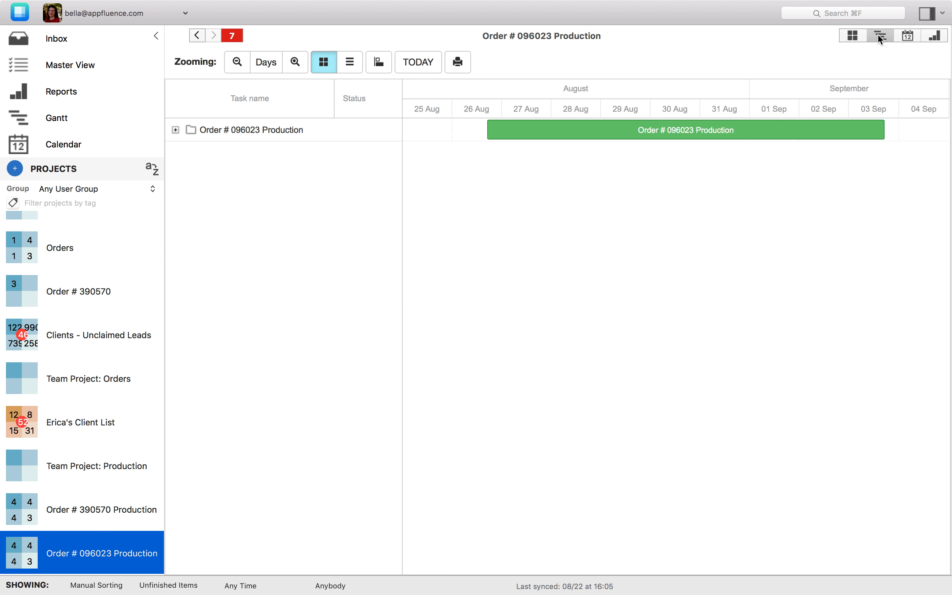
click(175, 130)
scroll(217, 358, down, 1)
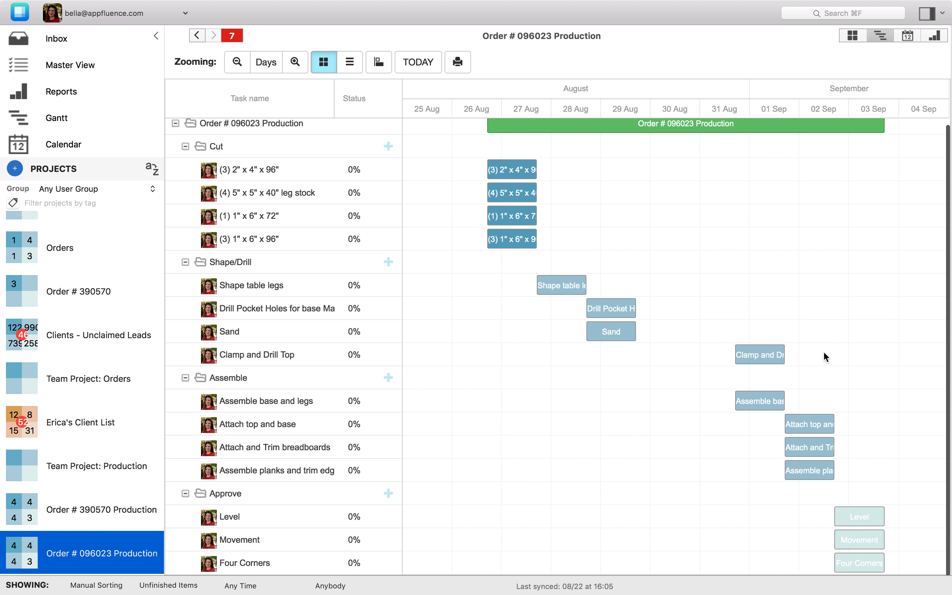
scroll(823, 352, up, 1)
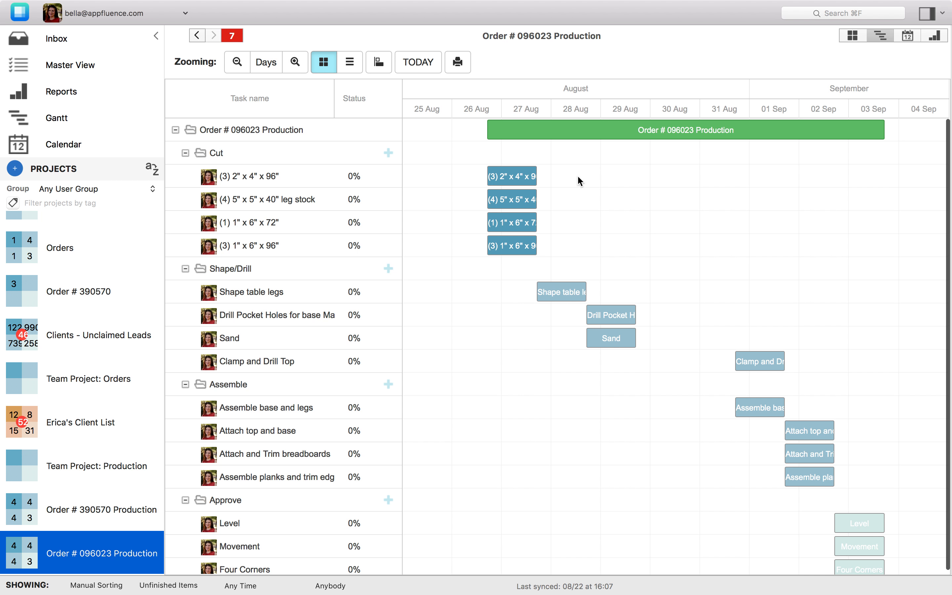
click(850, 37)
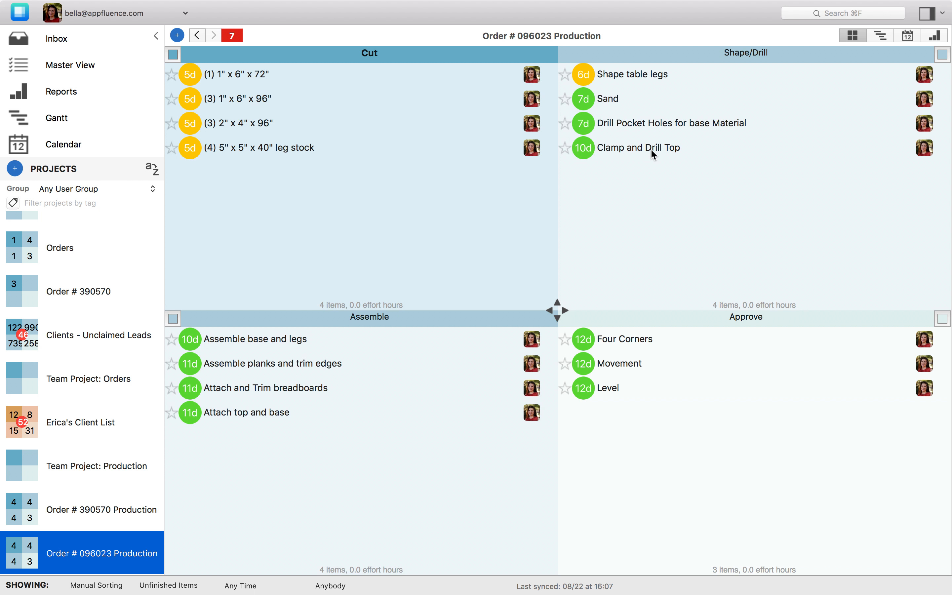
Move from Order # 096023 to Orders and back to Order # 096023 via the Projects sidebar.
scroll(48, 285, up, 3)
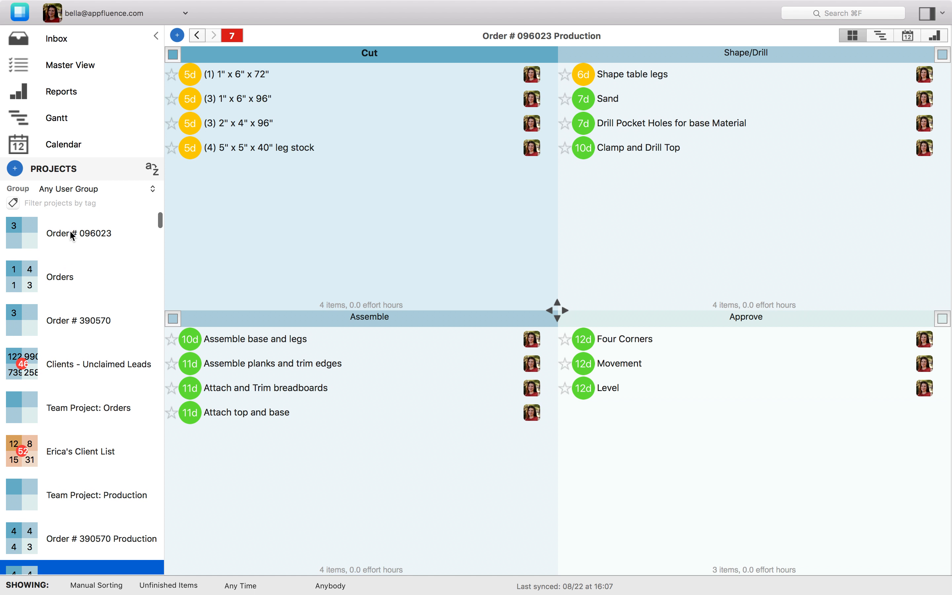
click(72, 233)
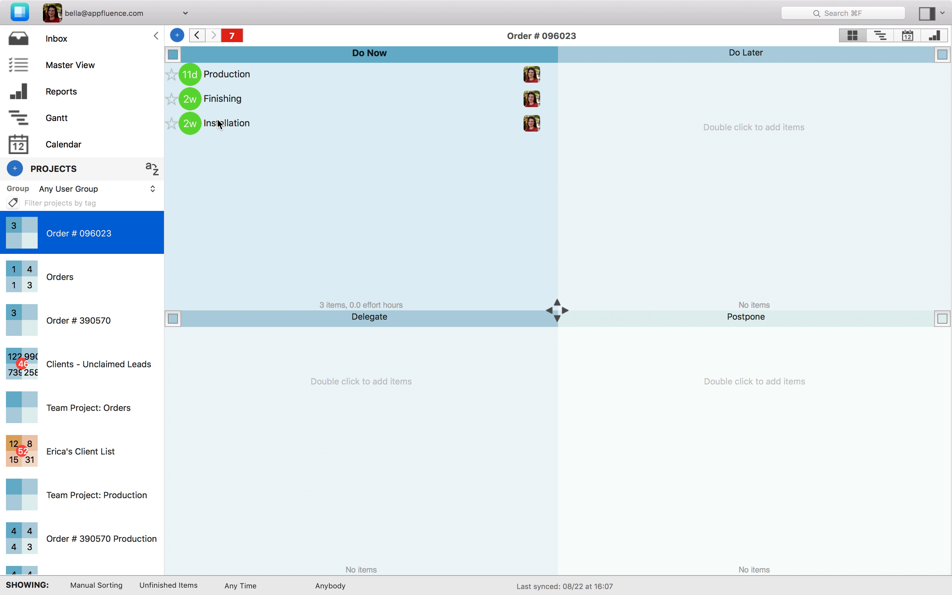
click(68, 272)
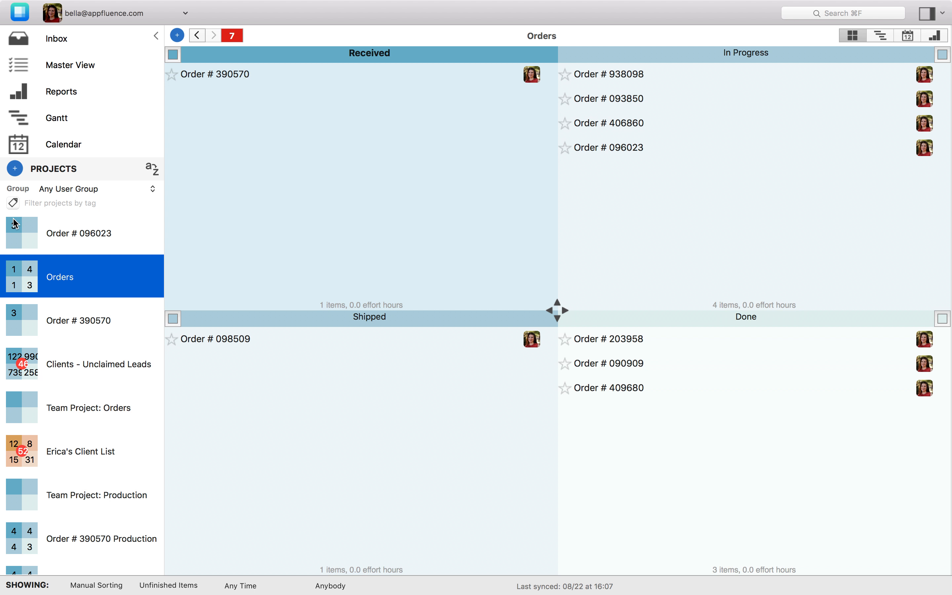
click(99, 236)
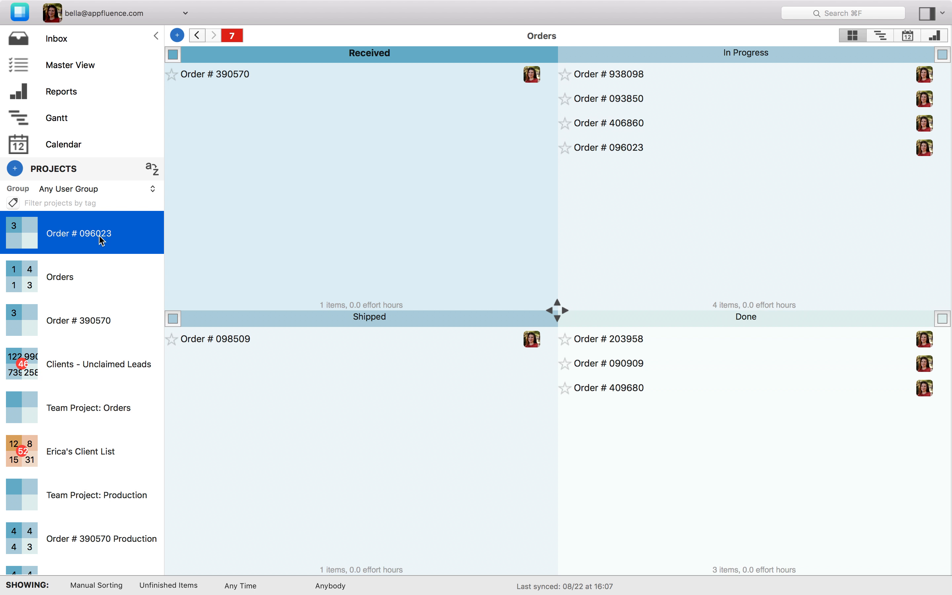
Check Order # 096023's Save project as template settings, cancel, and switch to Orders.
right_click(115, 236)
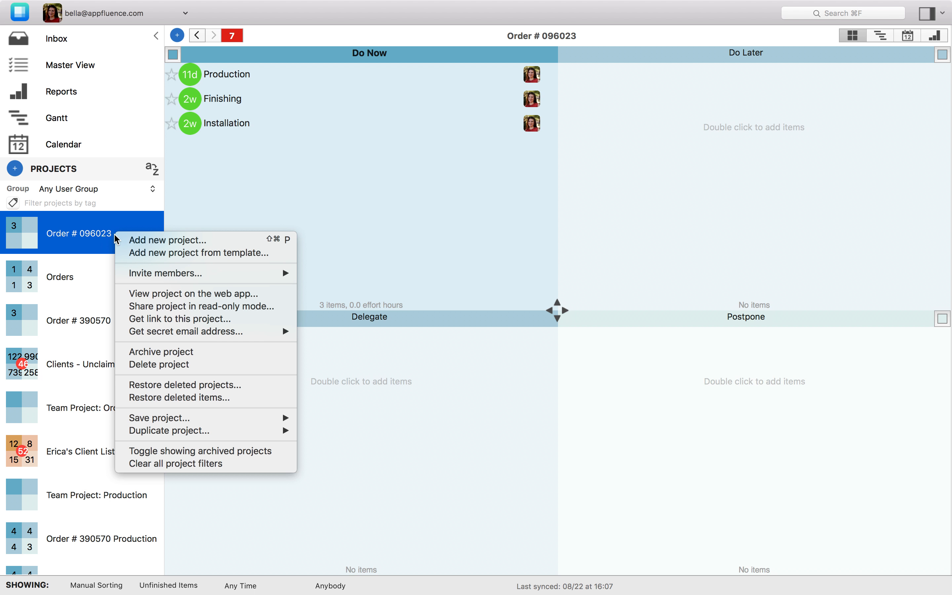
mouse_move(174, 423)
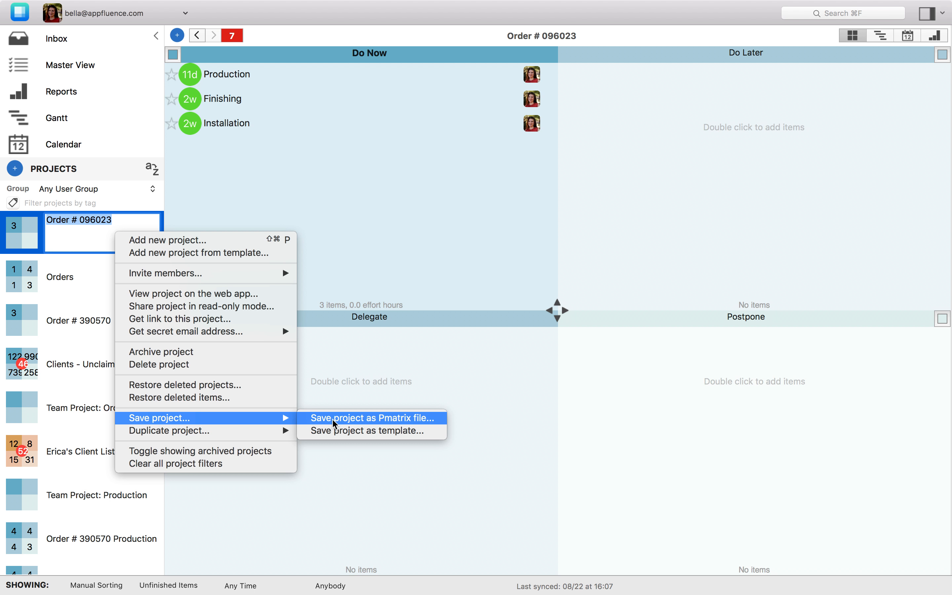
click(343, 430)
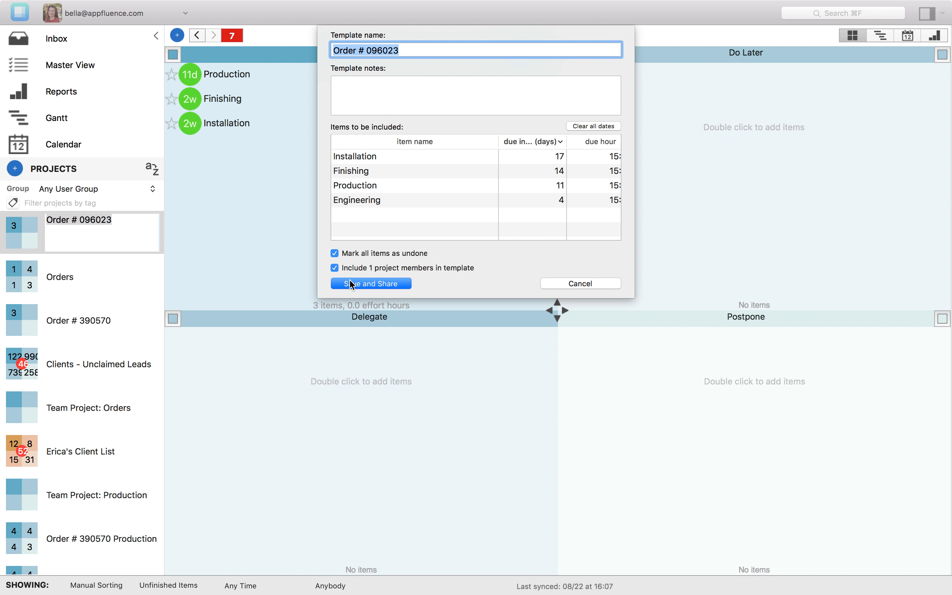
click(580, 283)
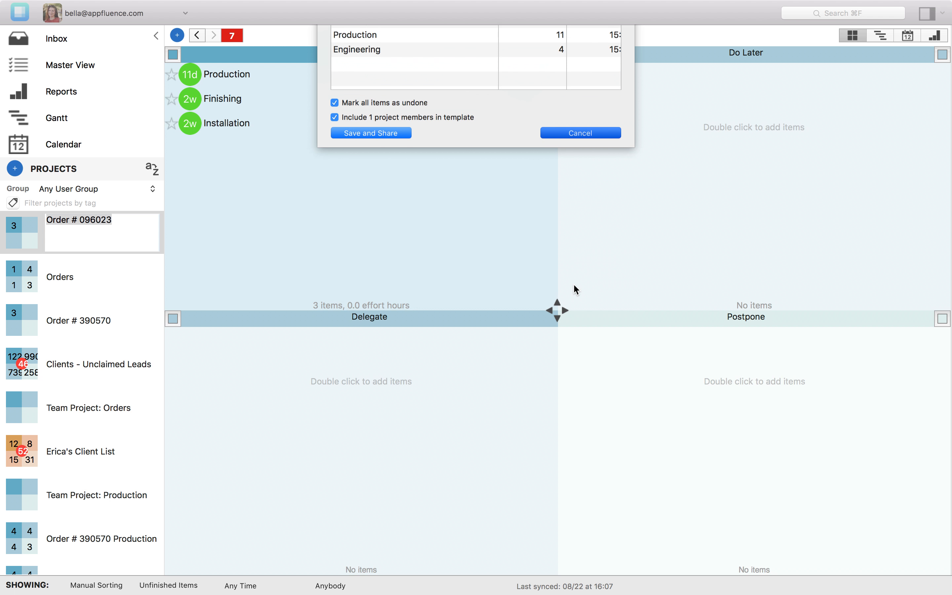
click(111, 276)
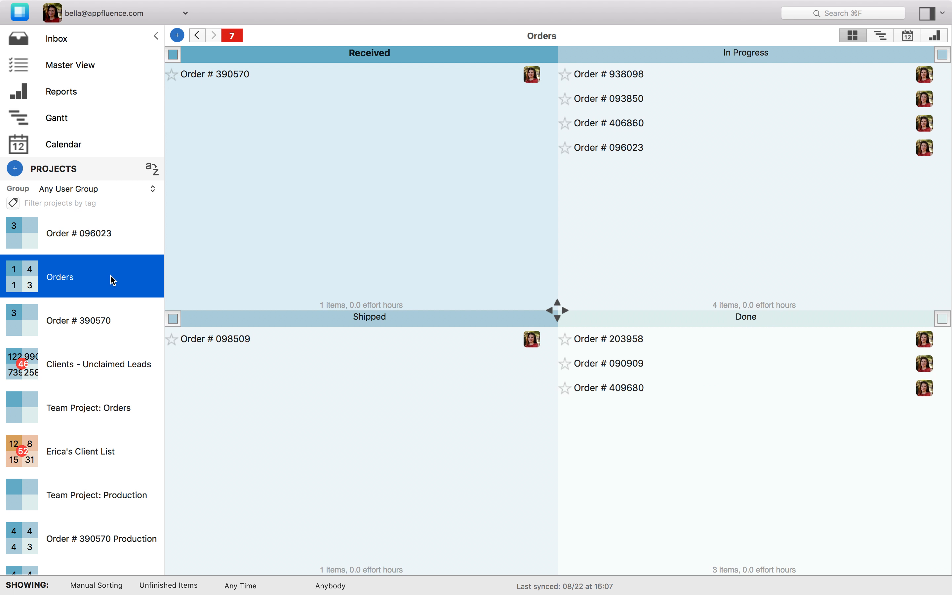
Create a project from Table Production Template with start day 15 (9/15/2018) and open it.
click(15, 170)
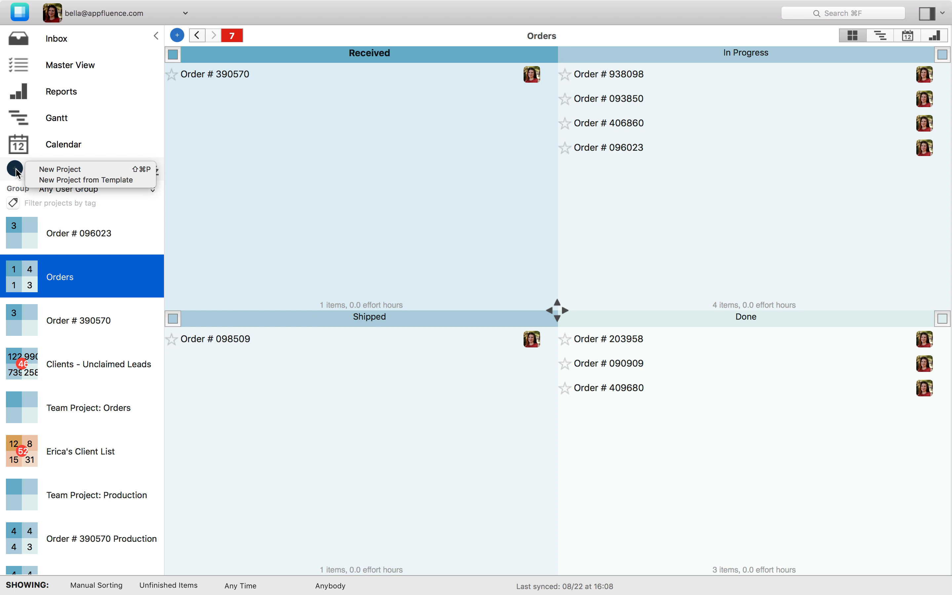
click(62, 179)
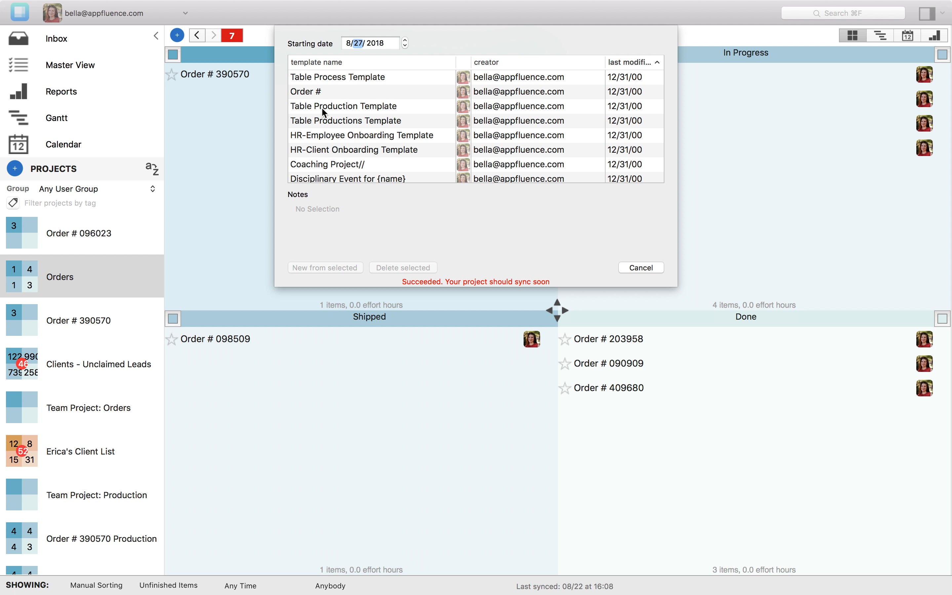
click(329, 107)
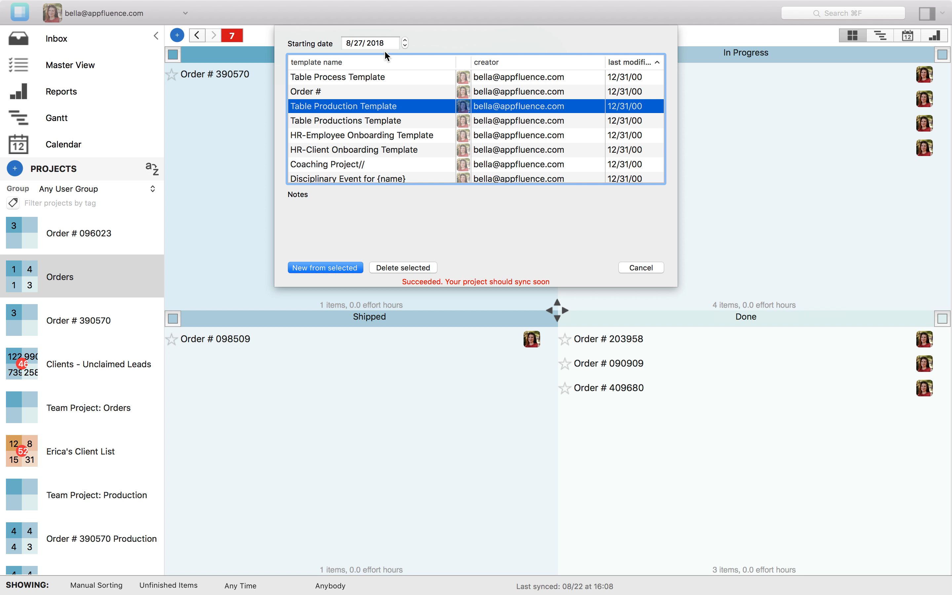
click(357, 43)
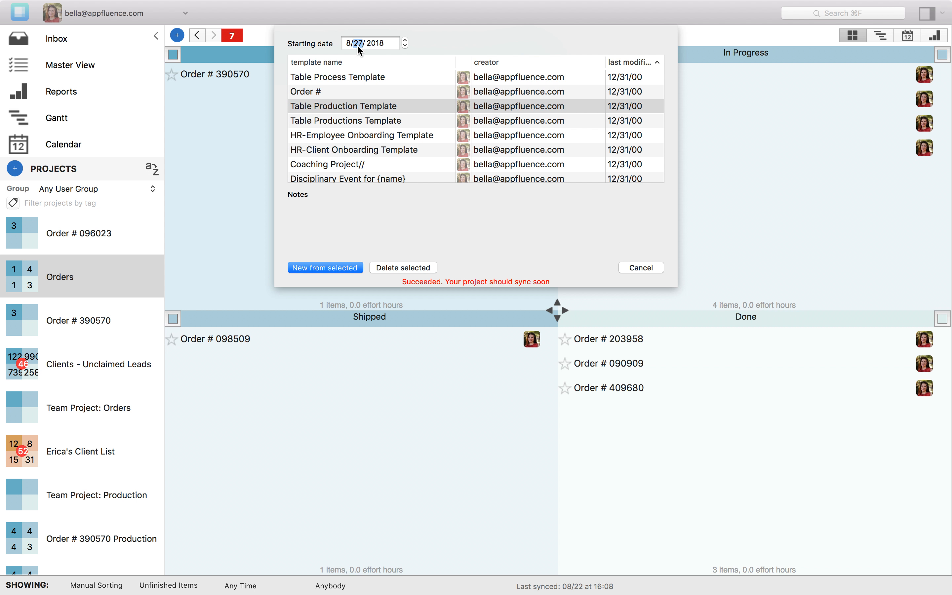
text(15)
click(311, 267)
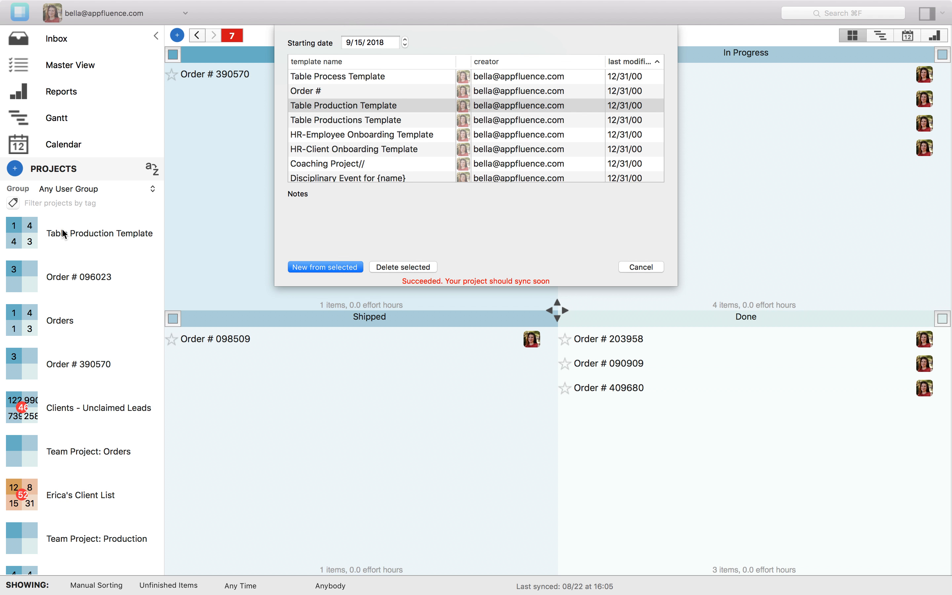
click(52, 232)
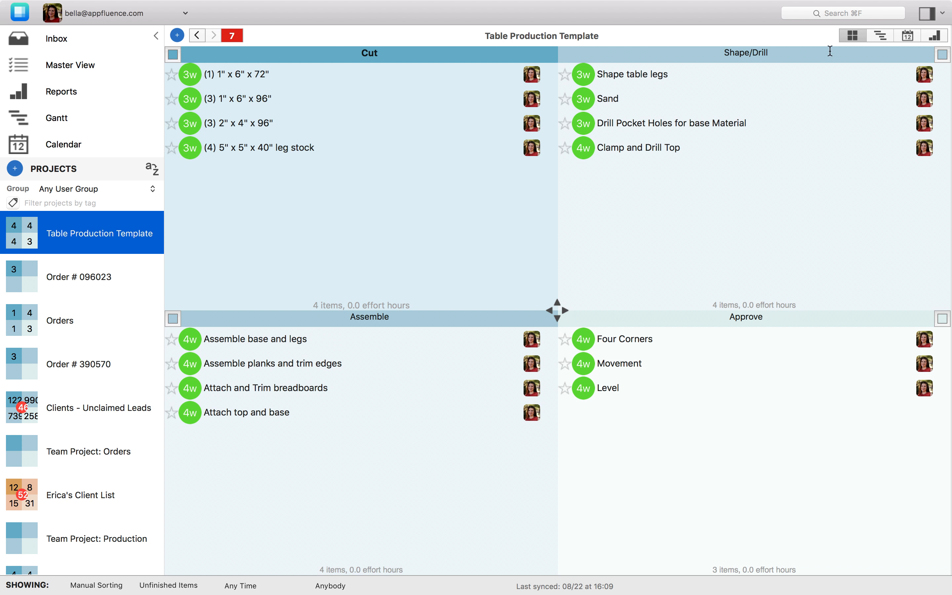
Switch to Gantt and expand the project plus its Cut, Shape/Drill, Assemble and Approve groups.
click(883, 38)
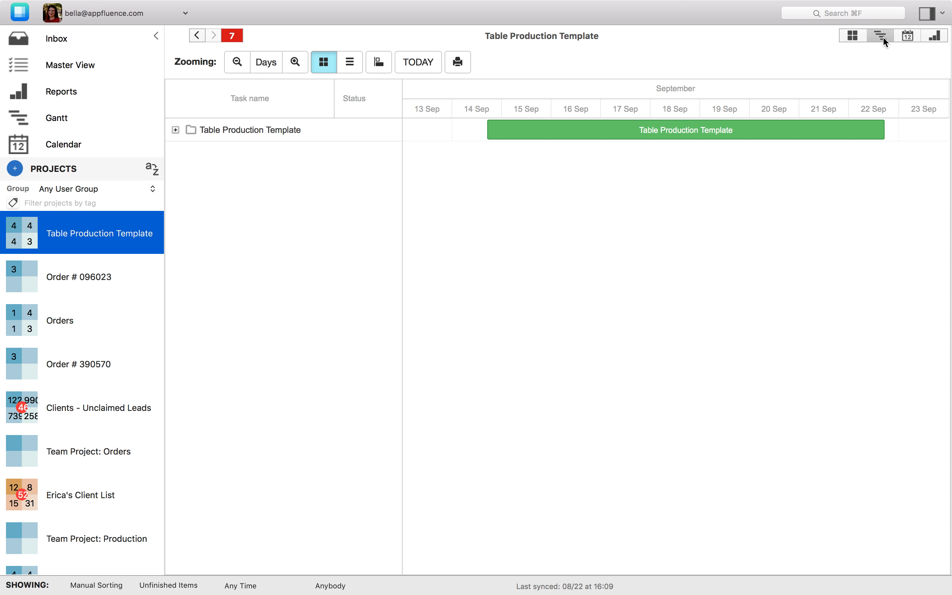
click(175, 129)
click(185, 153)
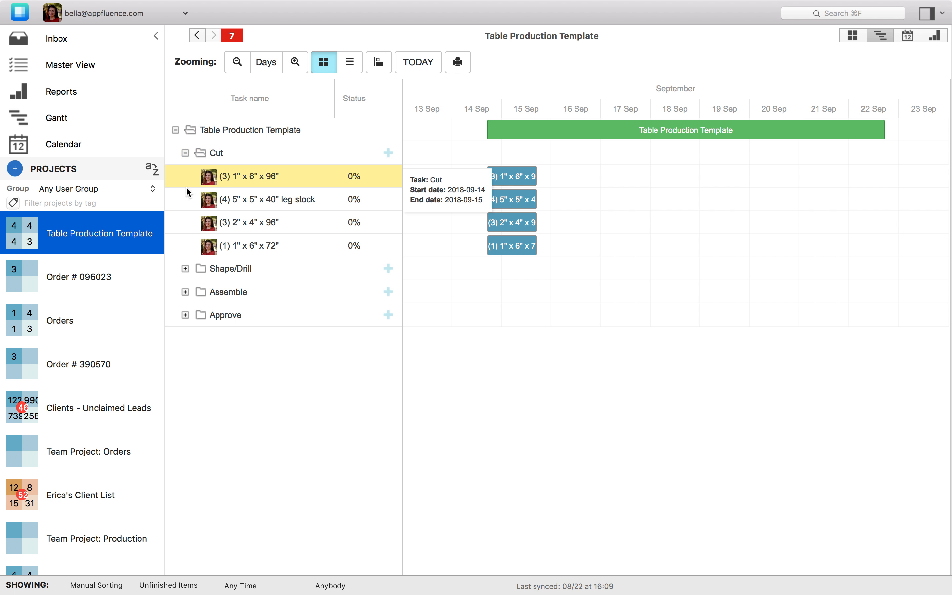
click(186, 269)
click(185, 384)
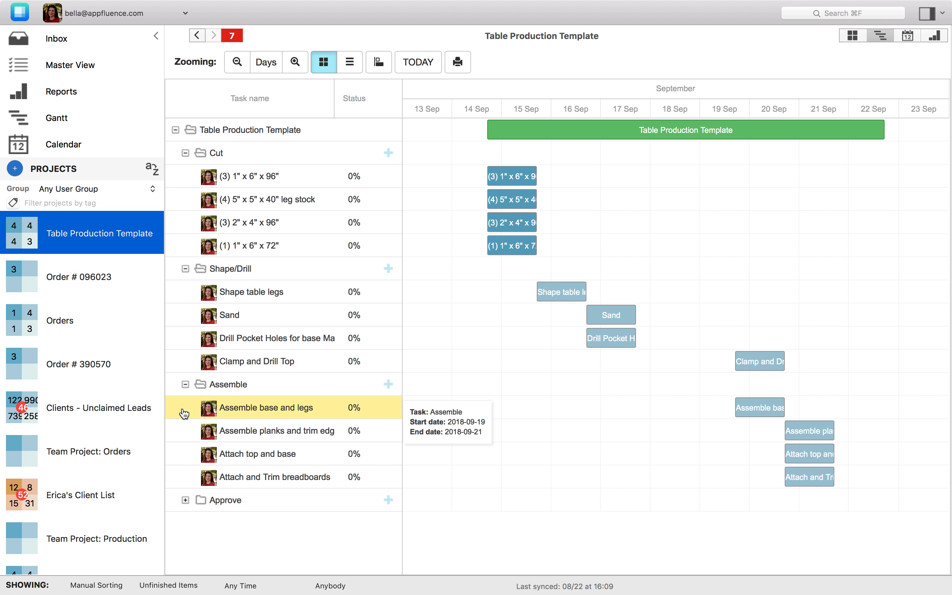
click(186, 499)
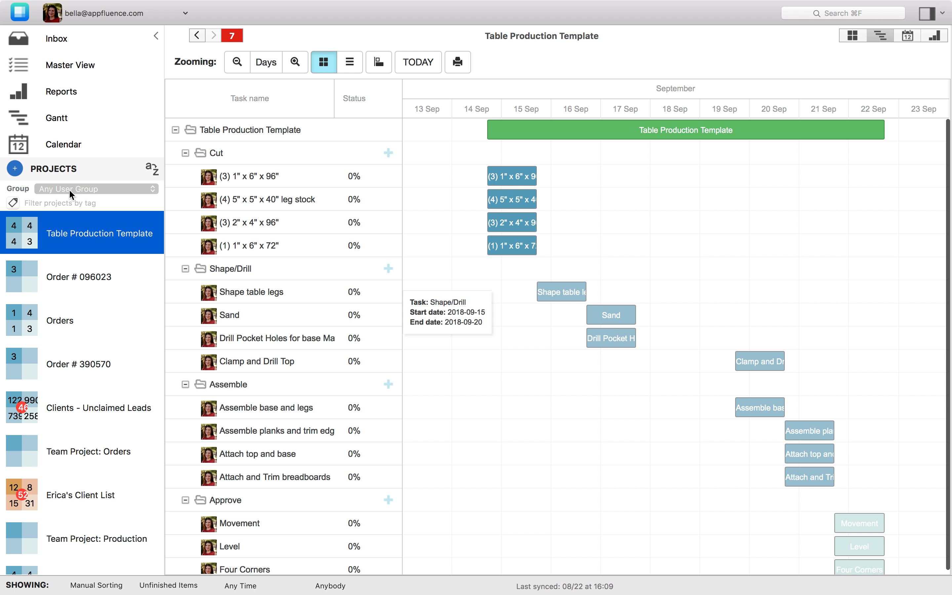
click(85, 189)
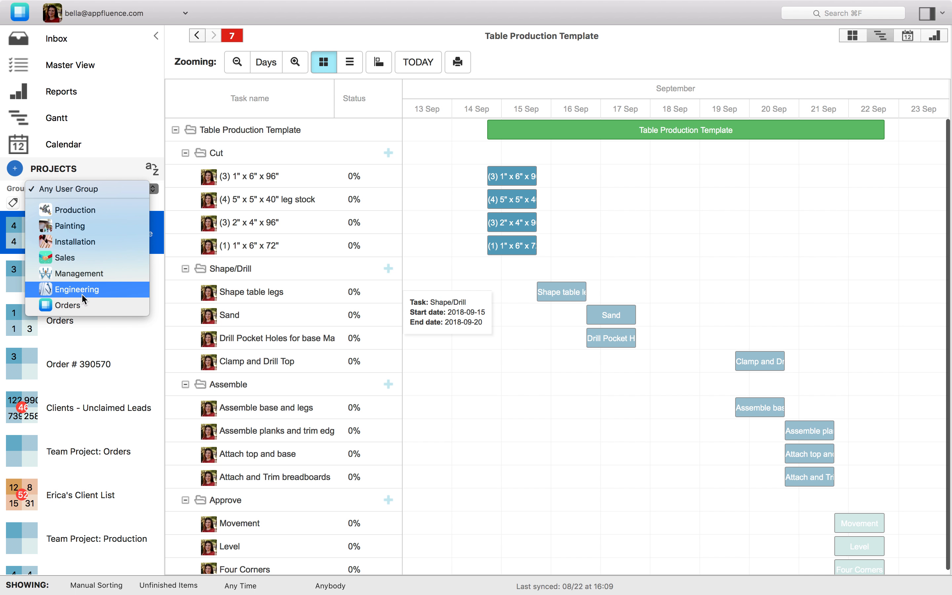
click(84, 275)
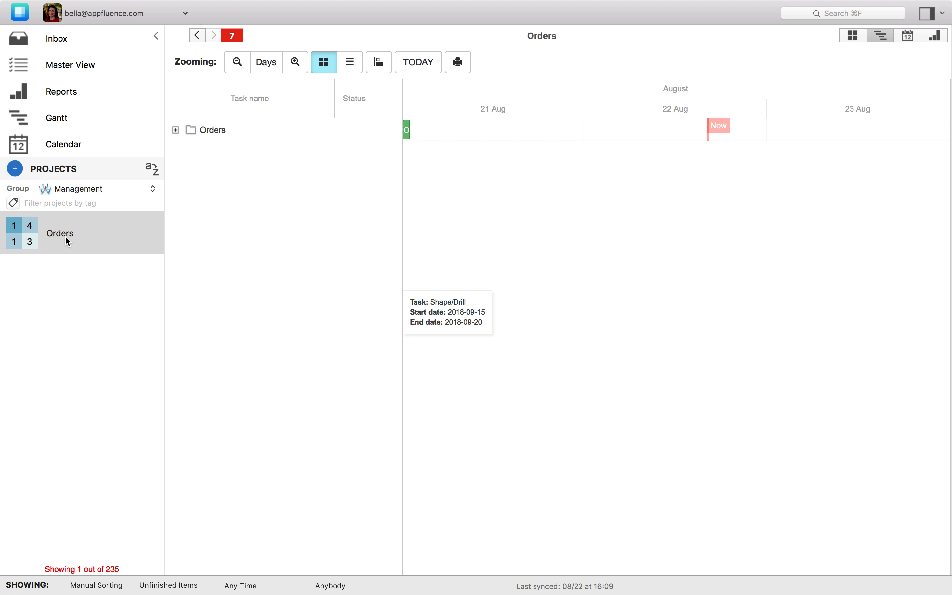
double_click(65, 235)
click(850, 36)
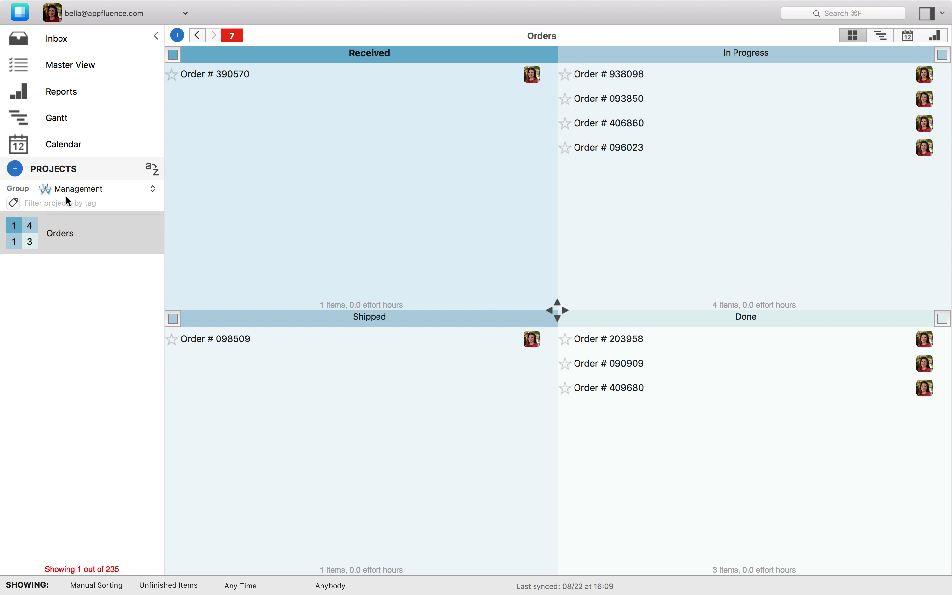
click(74, 191)
click(84, 130)
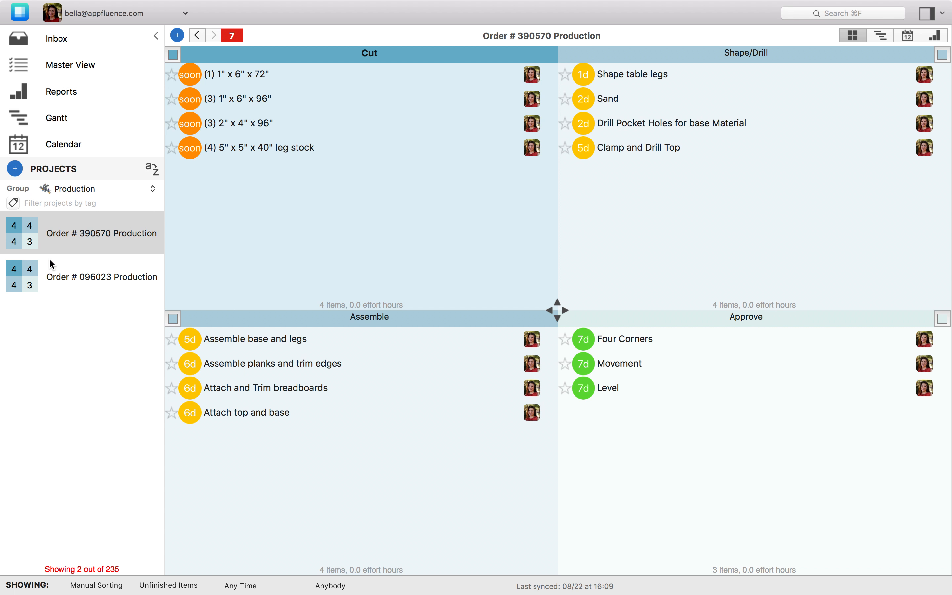
click(85, 188)
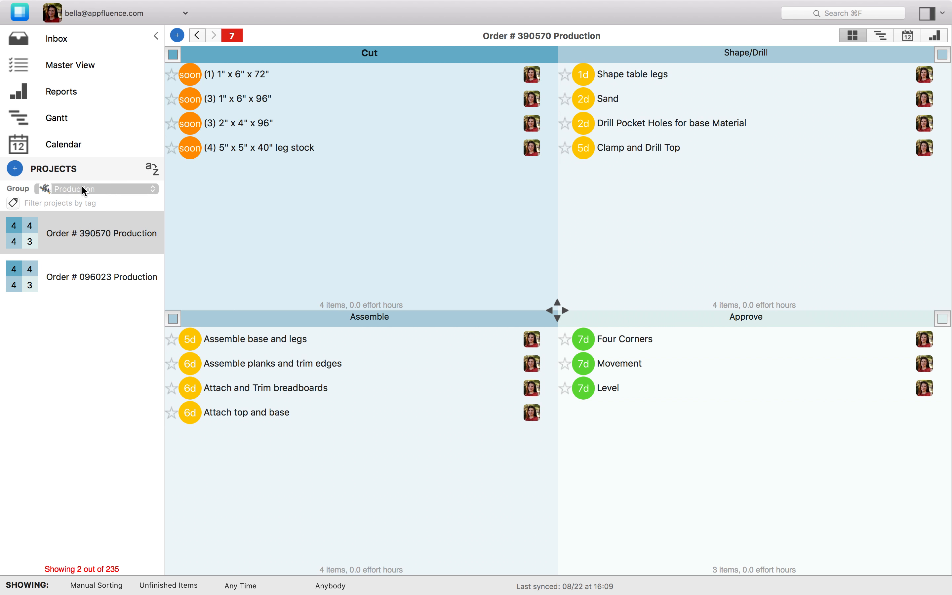
click(45, 343)
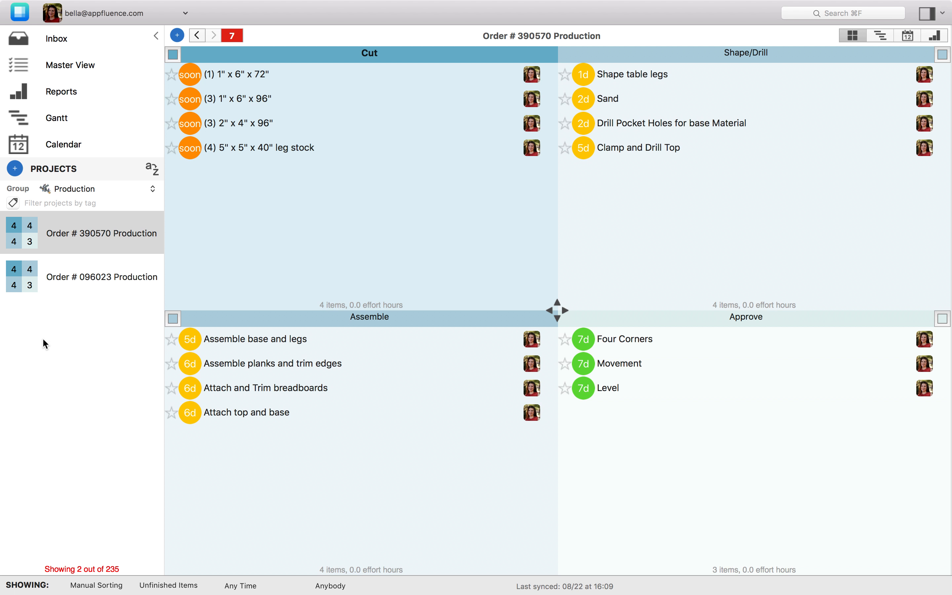
Set the user group filter to Production.
click(101, 192)
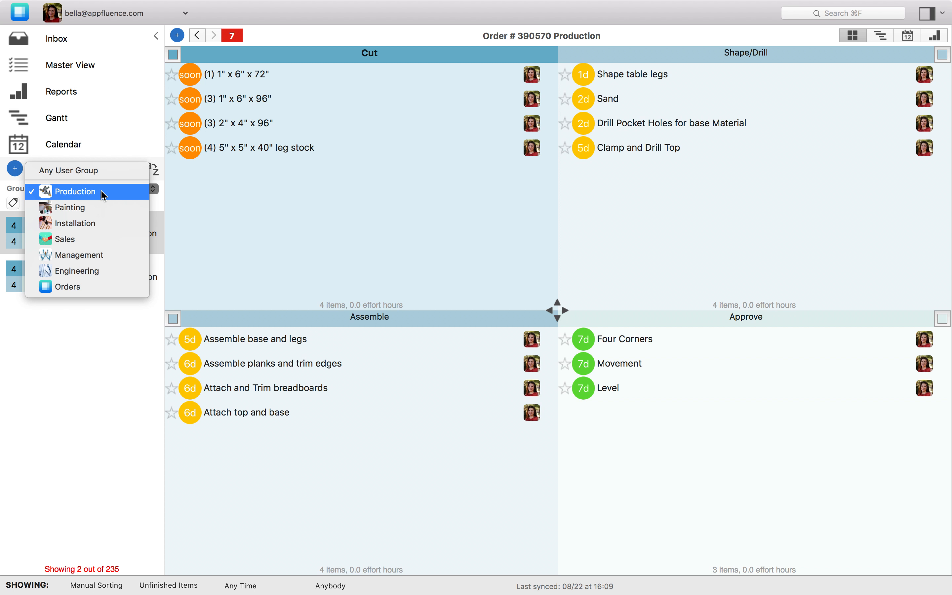
click(62, 340)
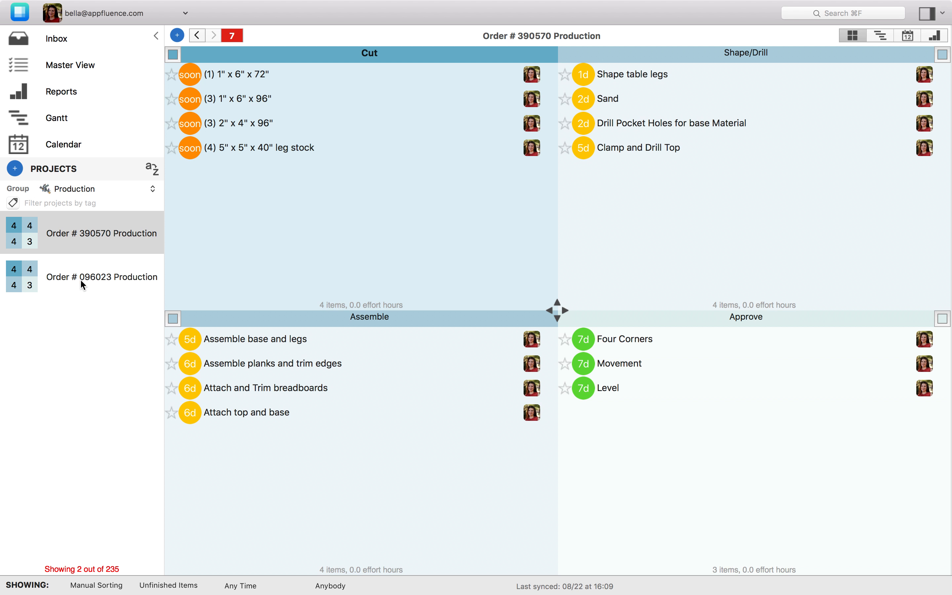
click(101, 189)
click(51, 416)
Show the Production projects in Gantt, expanding Order # 390570 and Order # 096023 Production.
click(125, 119)
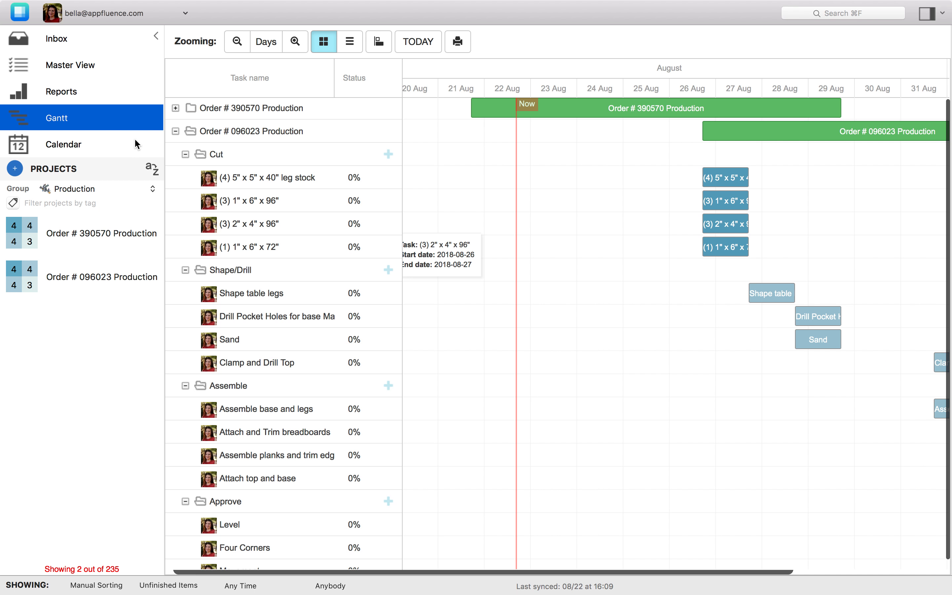
click(176, 132)
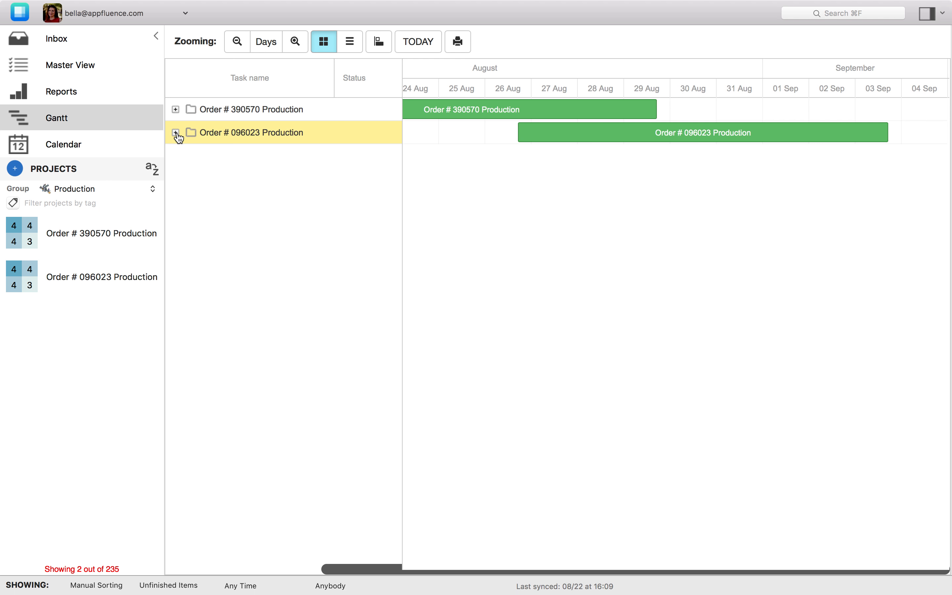
click(176, 110)
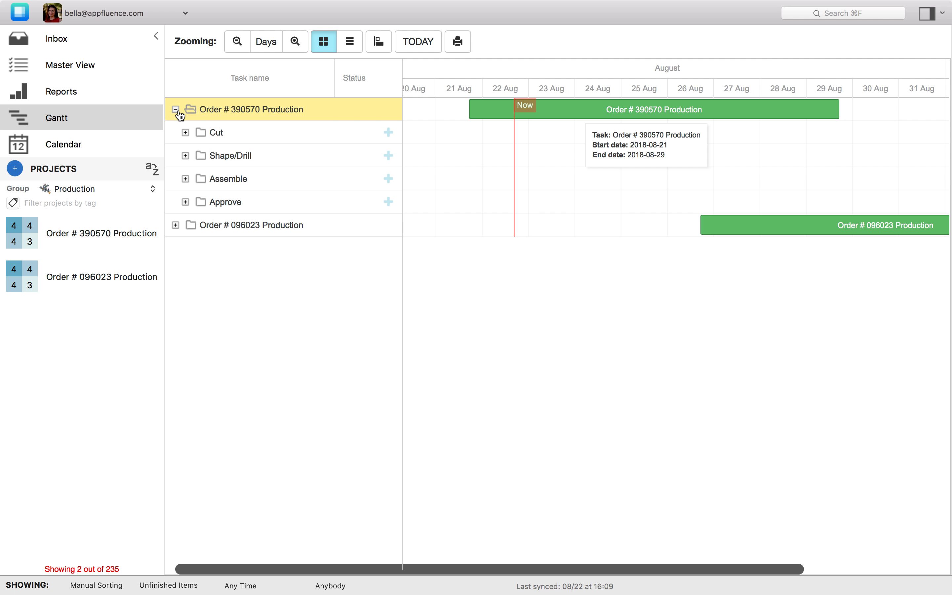
click(176, 225)
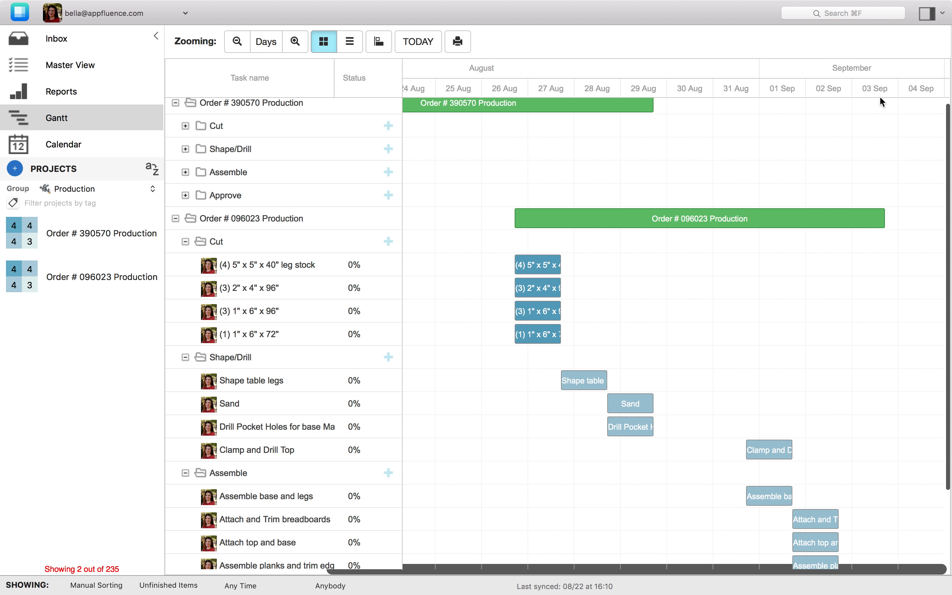
scroll(185, 290, down, 5)
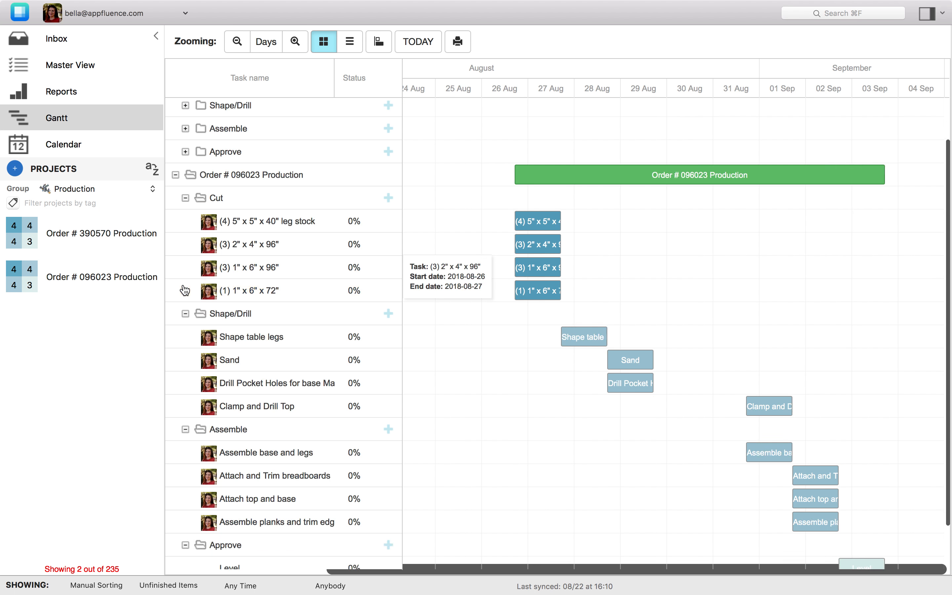
scroll(184, 290, up, 5)
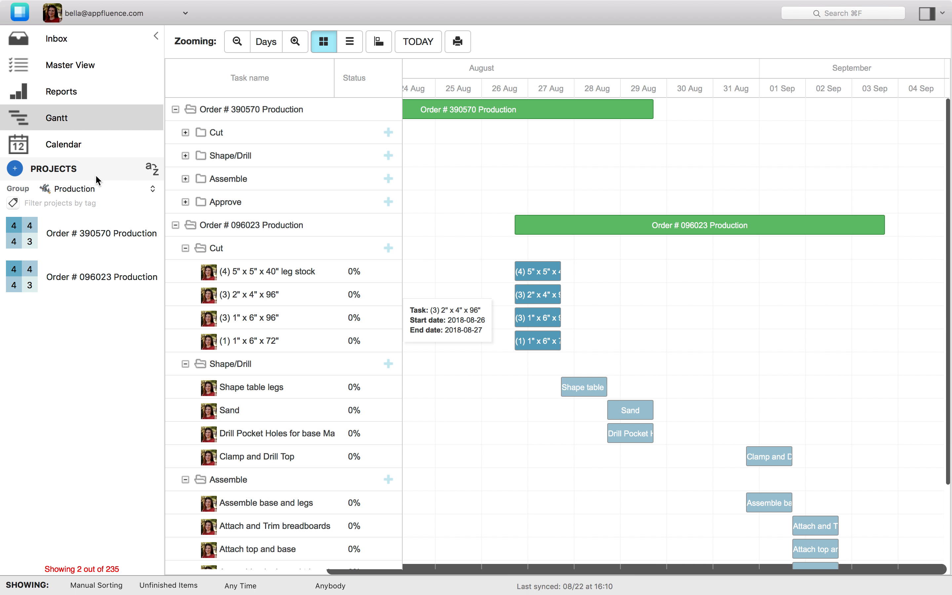
Recheck the Group filter, leaving it on Production.
click(99, 188)
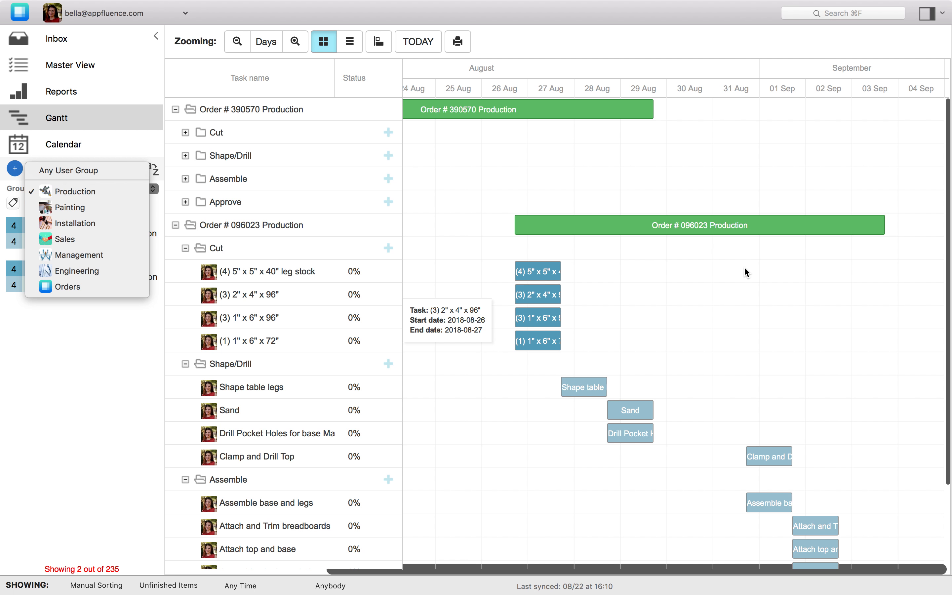
click(431, 411)
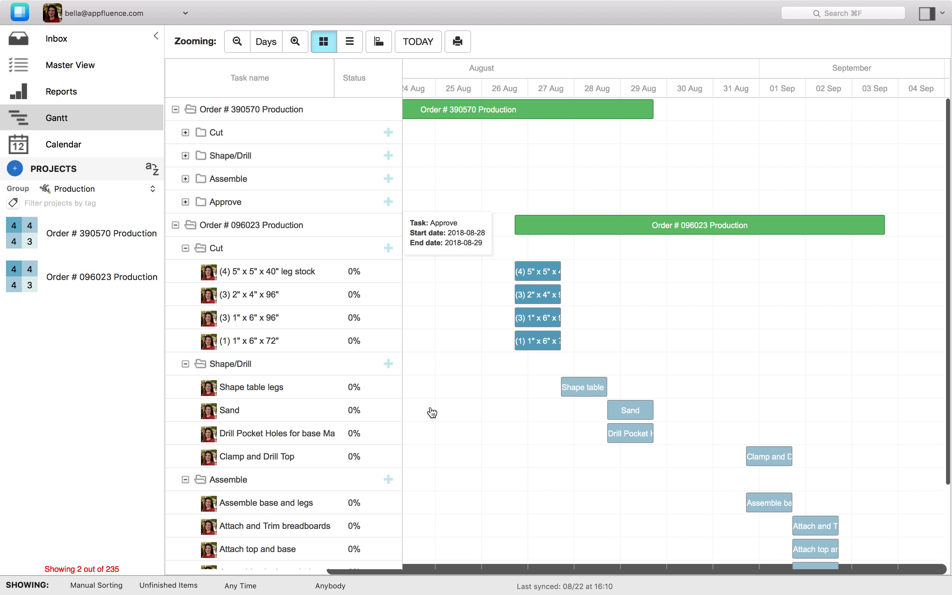
click(80, 189)
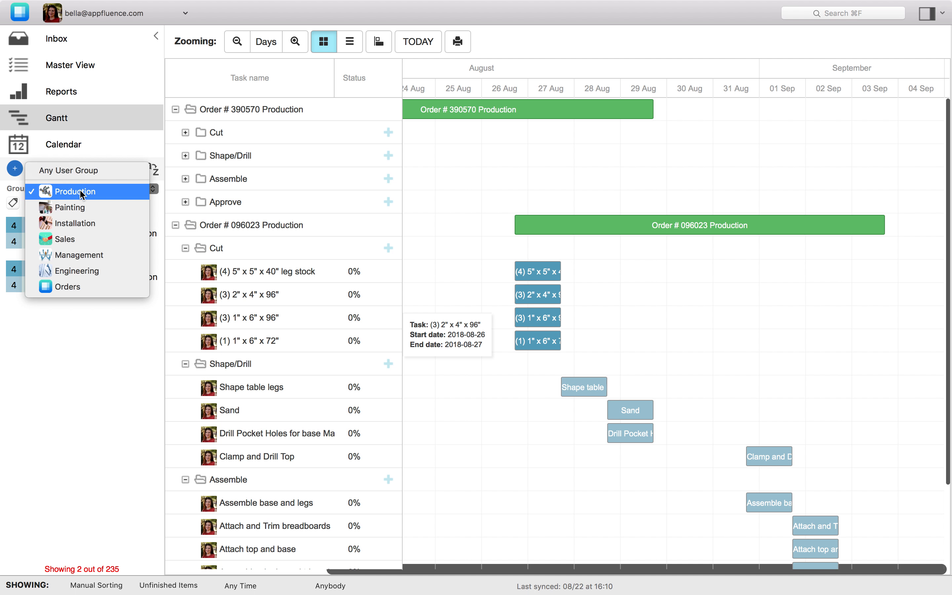
click(81, 192)
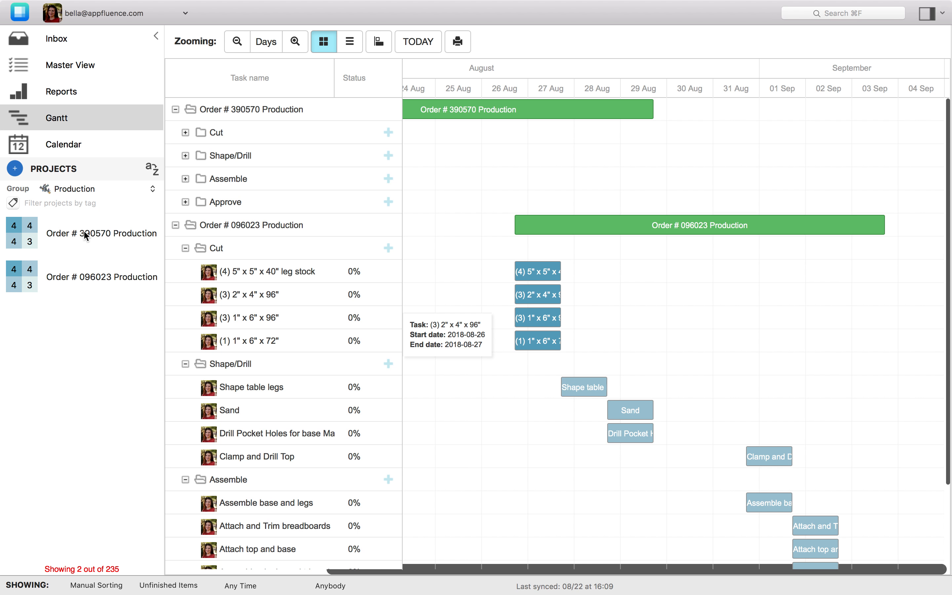
Filter projects to Orders, then Management, open the Orders board and select Order # 096023.
click(81, 188)
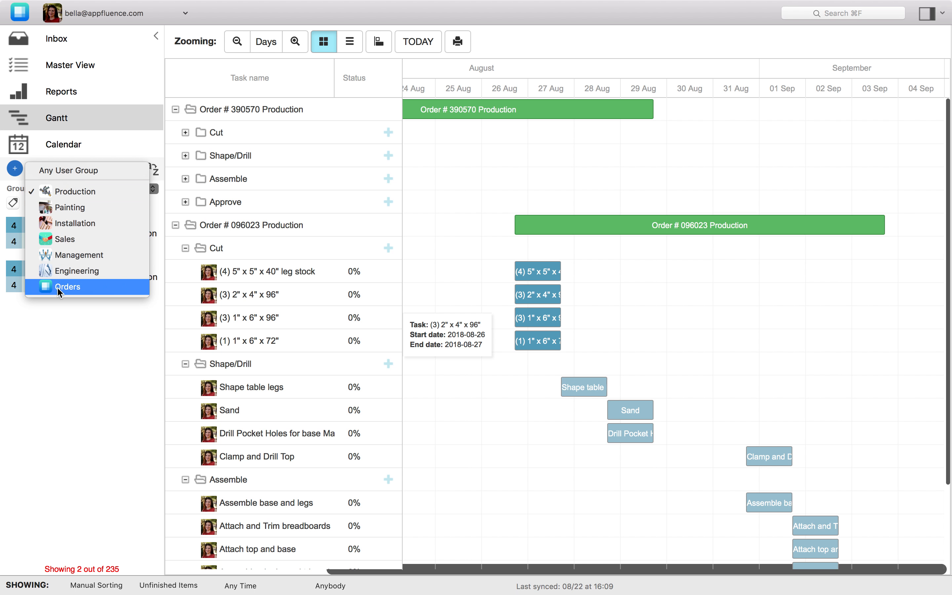
click(74, 291)
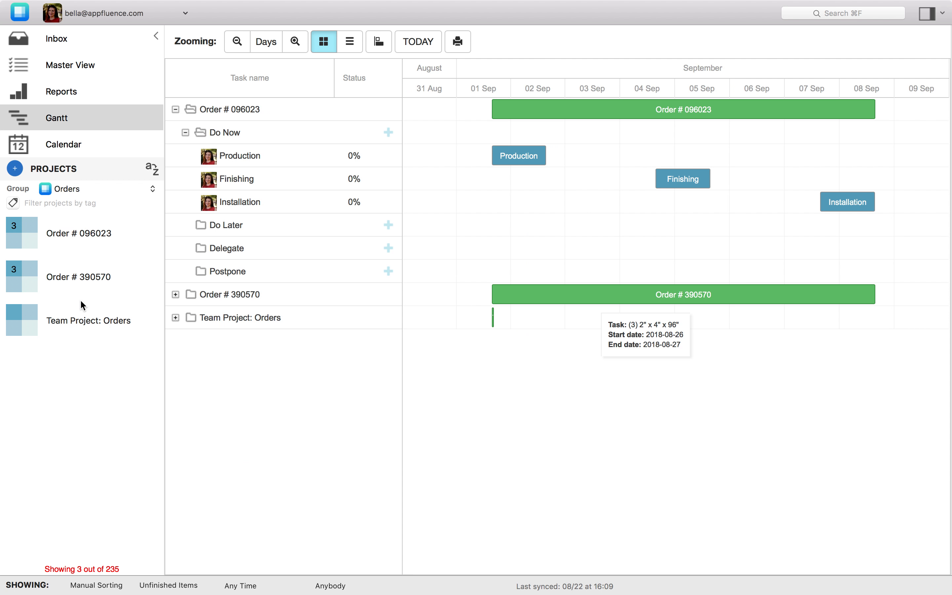
click(84, 188)
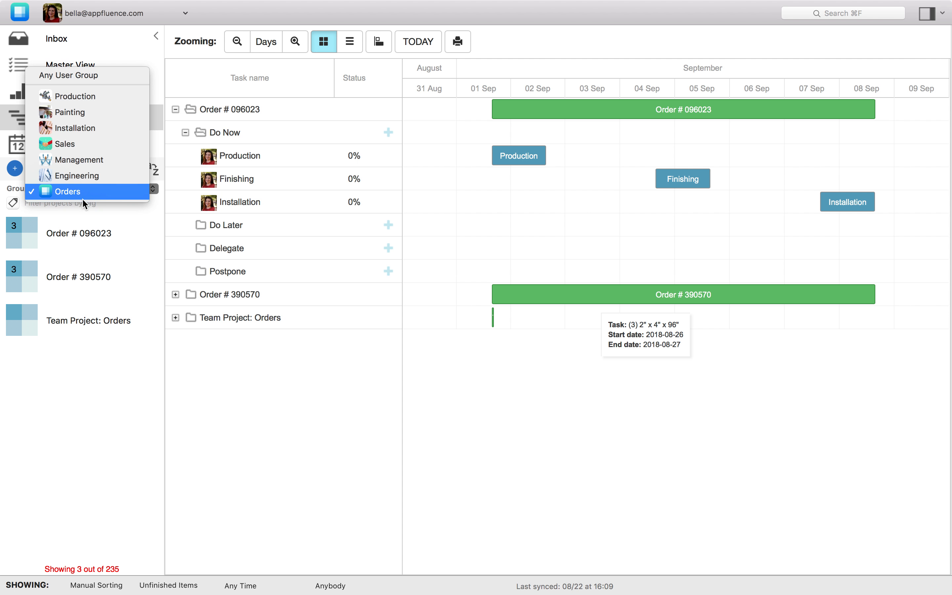
click(95, 161)
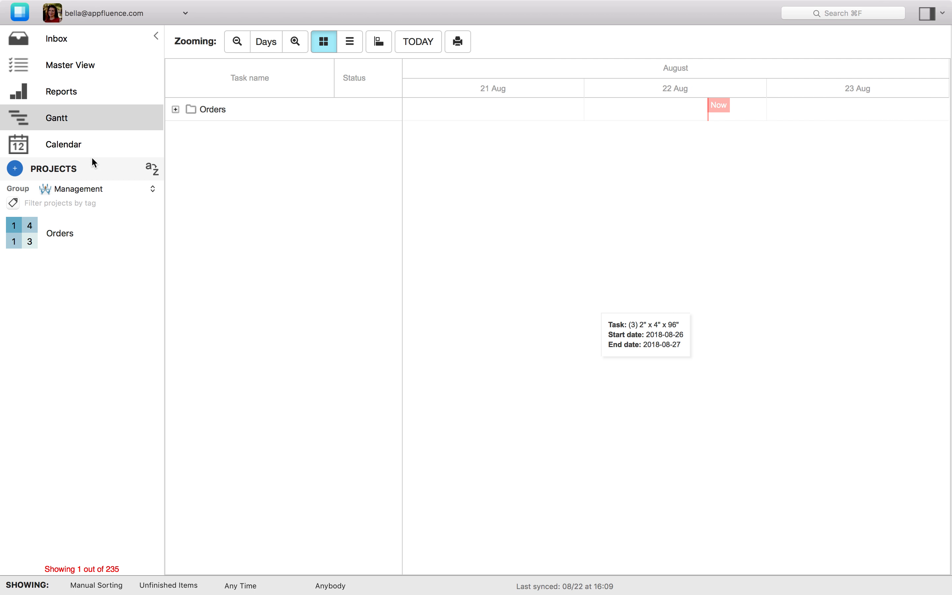
click(67, 247)
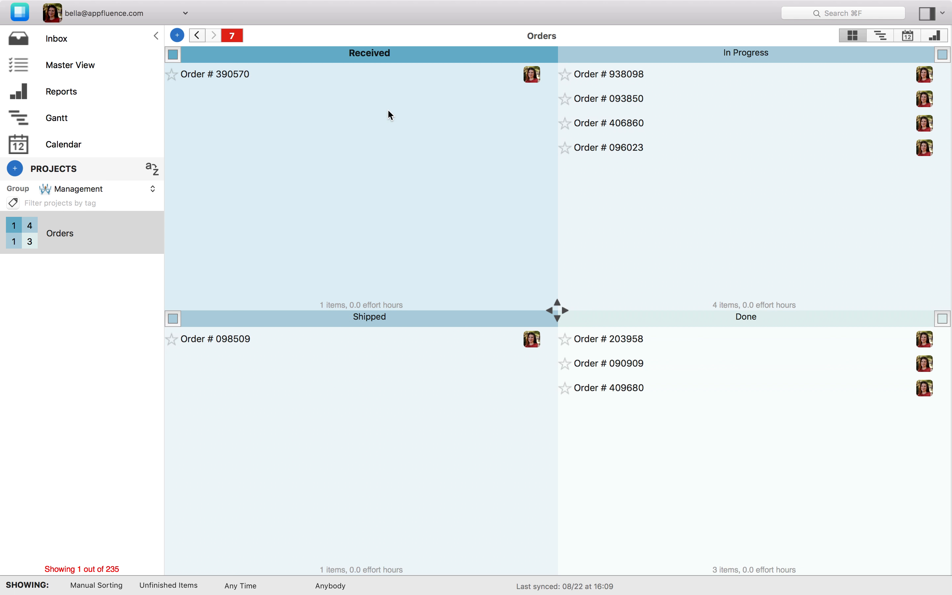
click(590, 151)
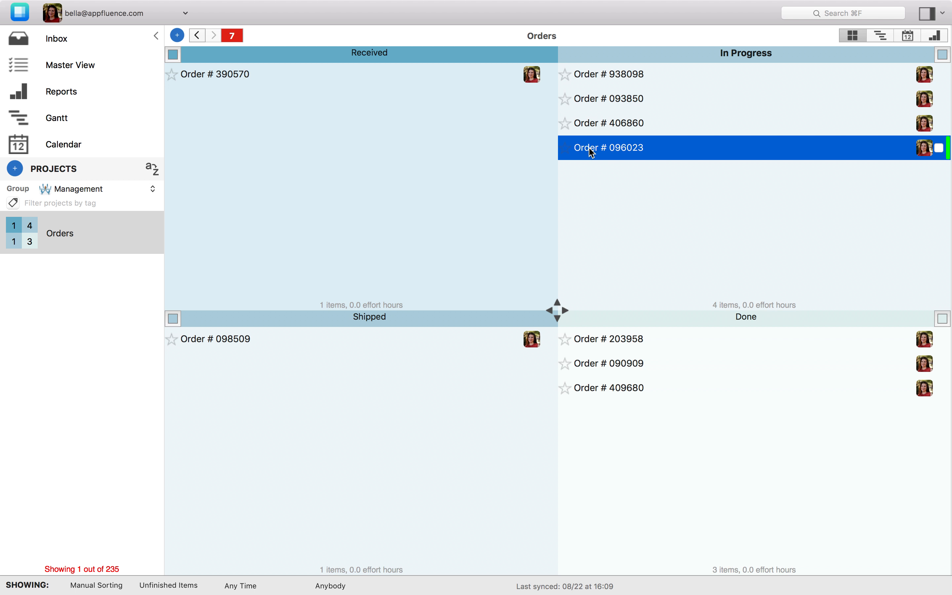
Follow Order # 096023's link to its project with Production, Finishing and Installation tasks.
right_click(590, 151)
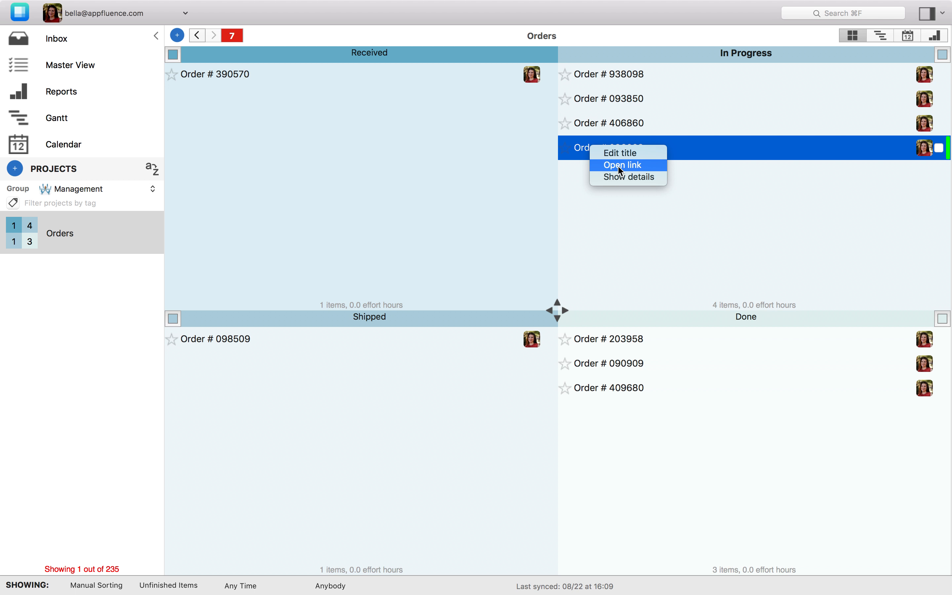
click(619, 166)
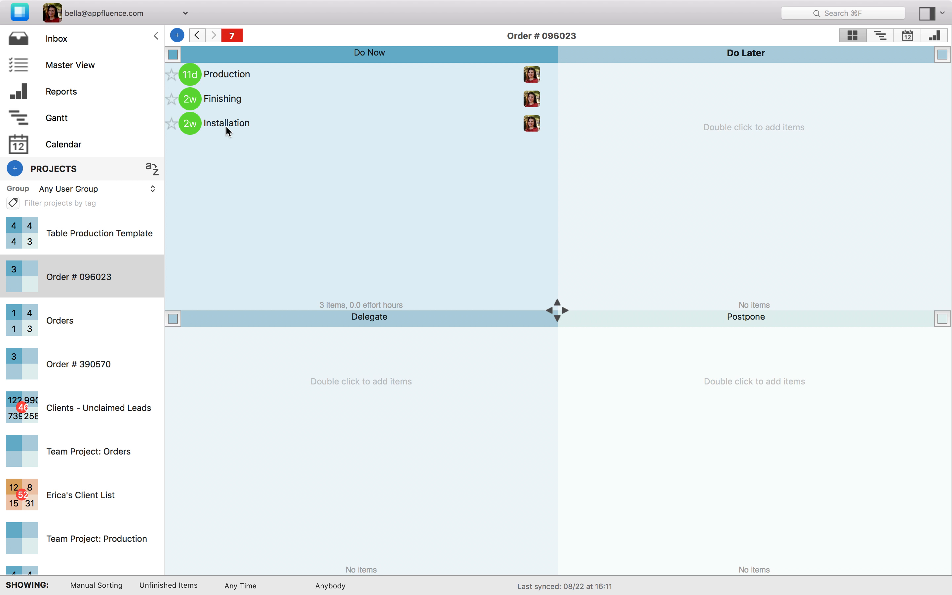
From Table Production Template, filter to the Production user group and show Order # 390570 Production in Gantt.
click(91, 233)
click(90, 188)
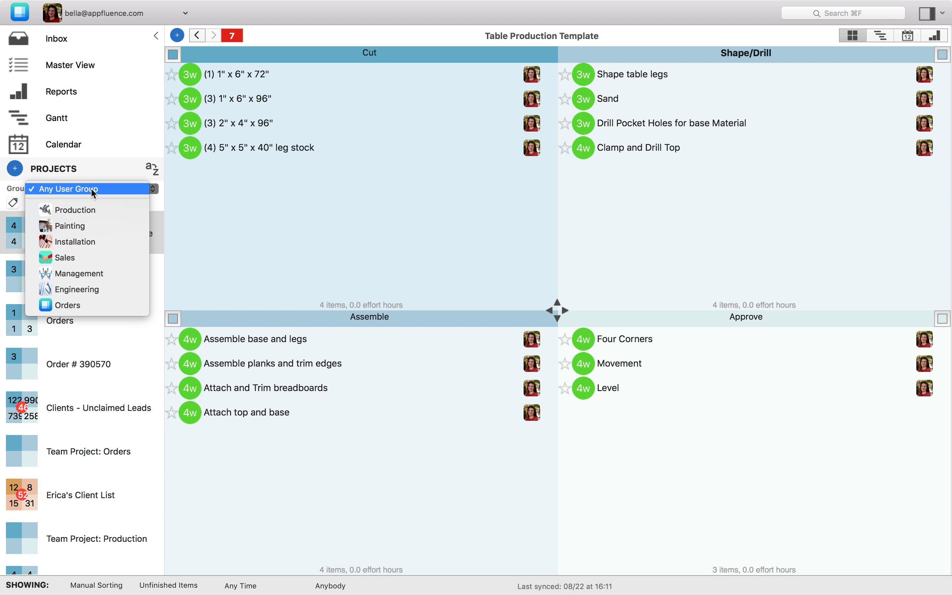
click(80, 210)
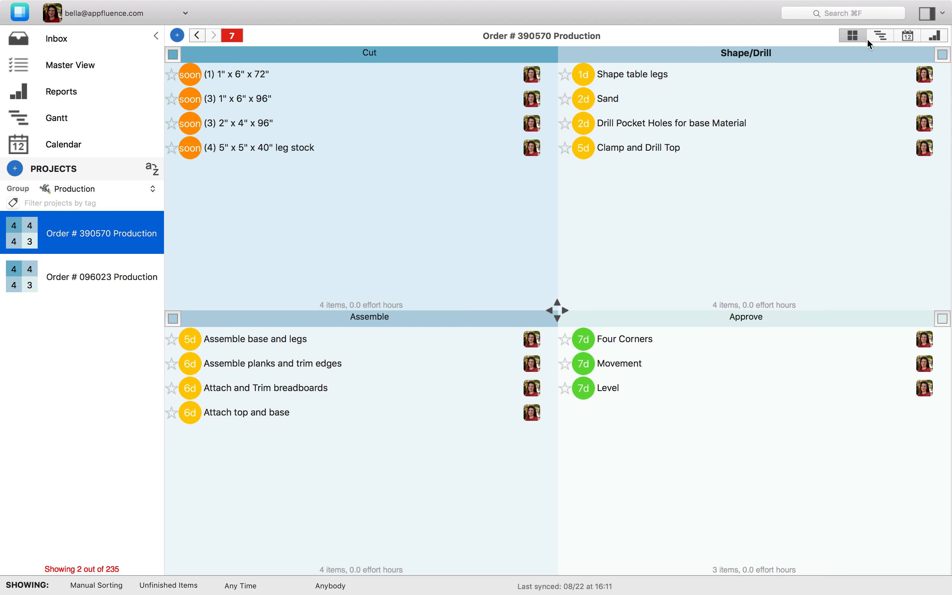
click(869, 38)
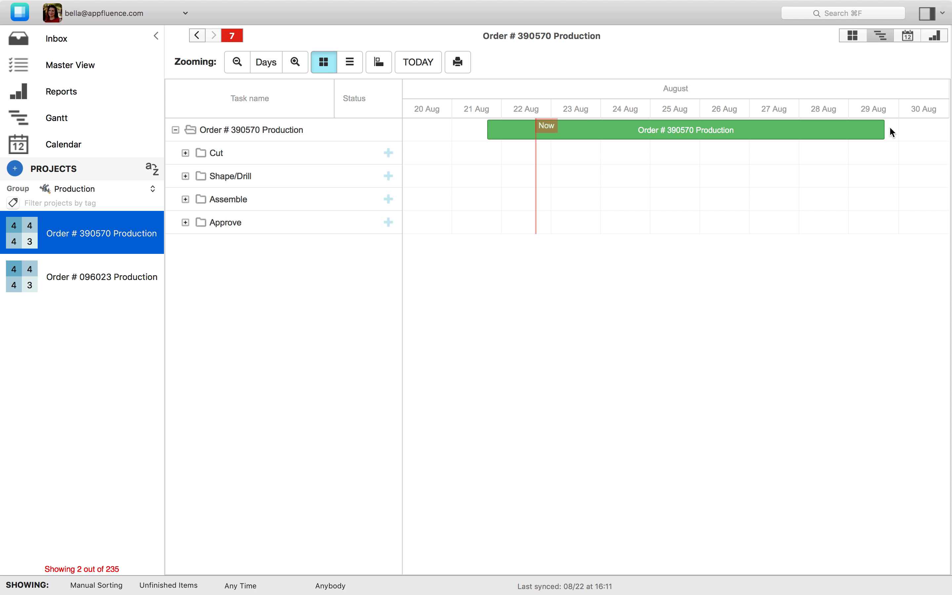